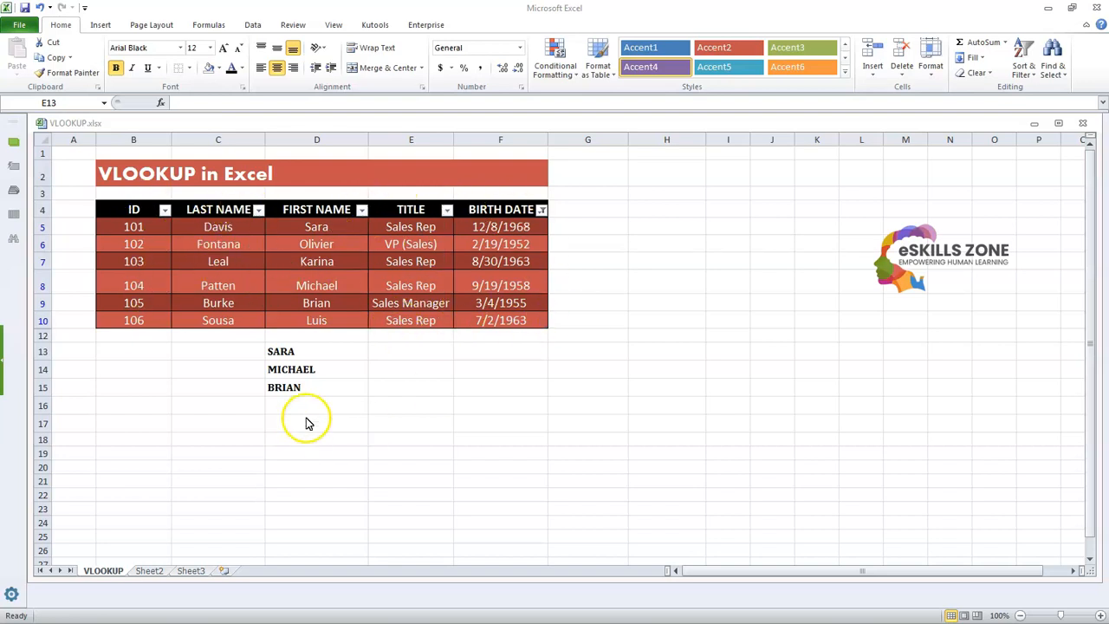
Look over the three uppercase names listed in D13:D15 that need lookup formulas beside them
{"action": "left_click", "coordinate": [312, 351]}
{"action": "key", "text": "Down"}
{"action": "key", "text": "Down"}
{"action": "key", "text": "Up"}
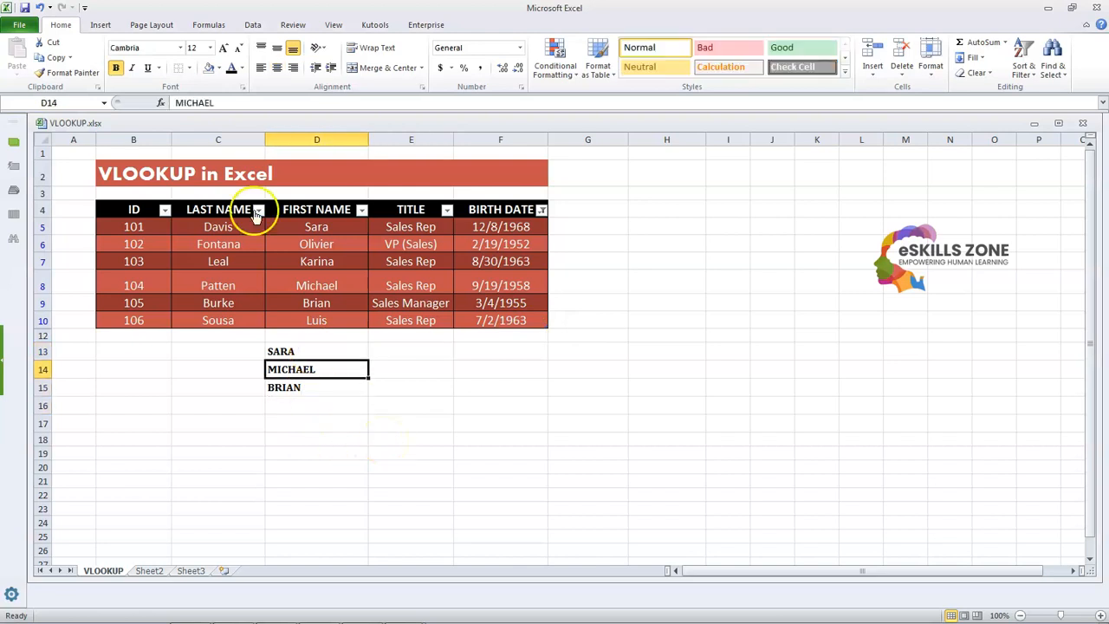
{"action": "left_click", "coordinate": [350, 353]}
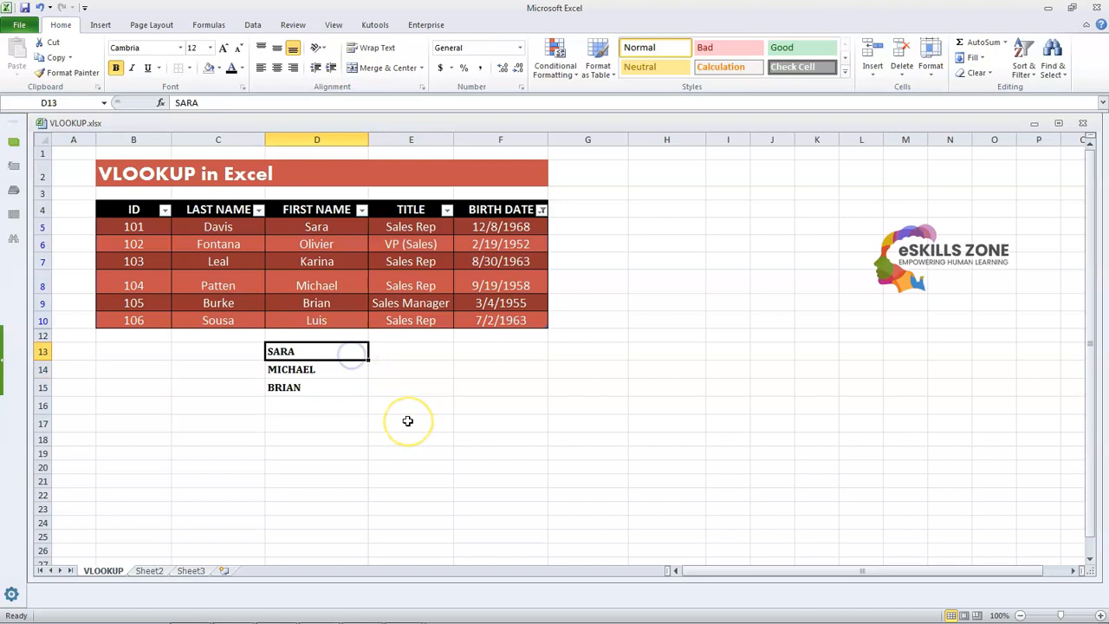
{"action": "key", "text": "Right"}
{"action": "key", "text": "Left"}
{"action": "key", "text": "Down"}
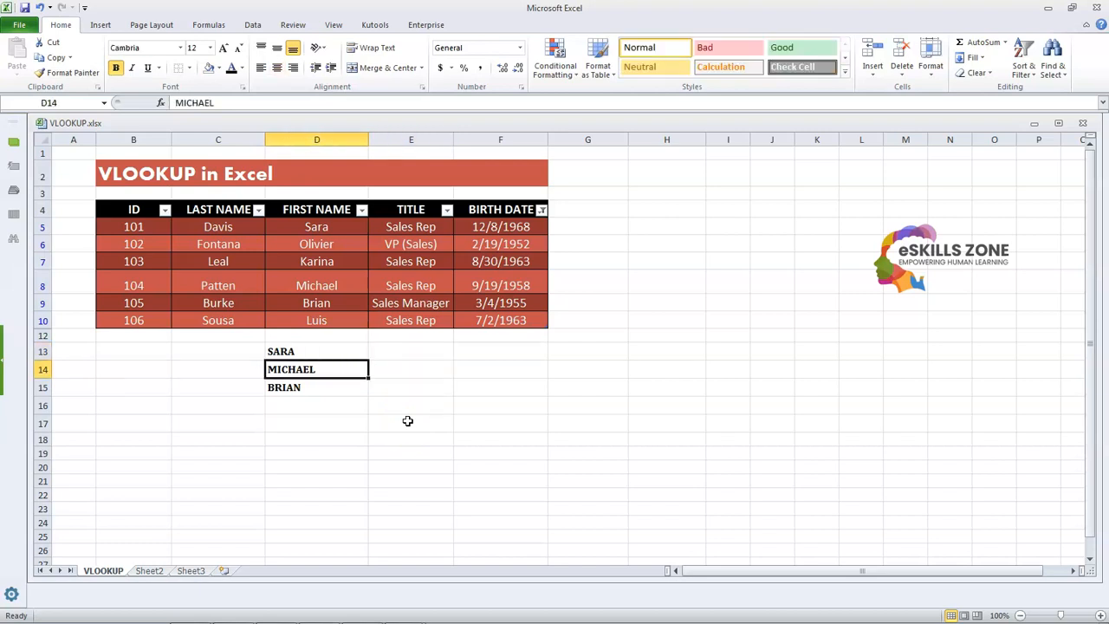
{"action": "key", "text": "Down"}
{"action": "key", "text": "Up"}
{"action": "key", "text": "Up"}
{"action": "key", "text": "Down"}
{"action": "key", "text": "Down"}
{"action": "key", "text": "Up"}
{"action": "key", "text": "Up"}
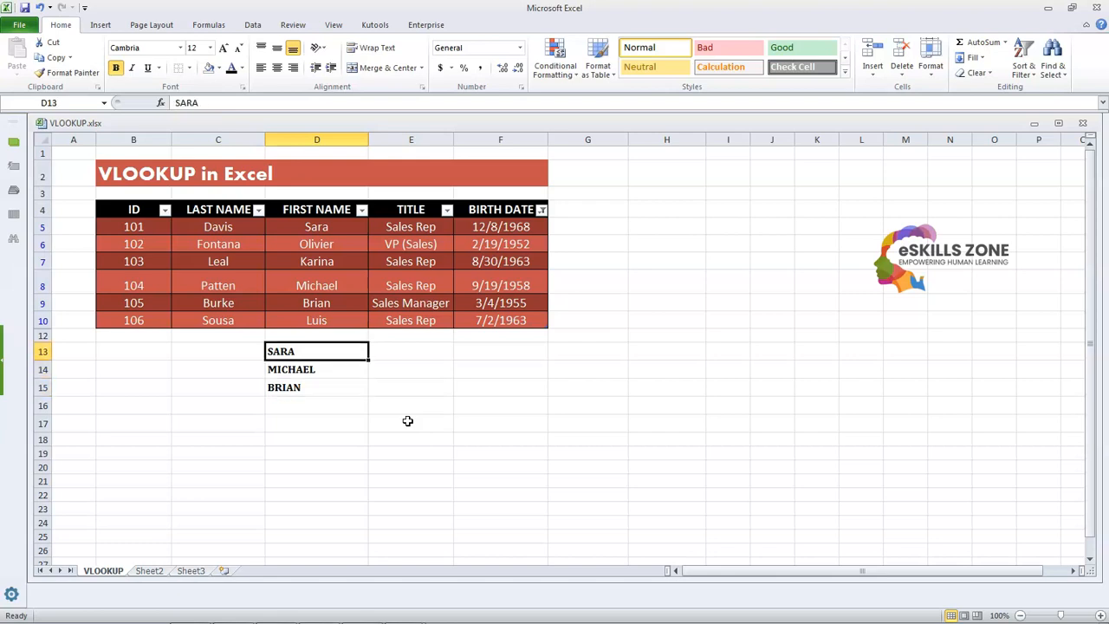
{"action": "key", "text": "Down"}
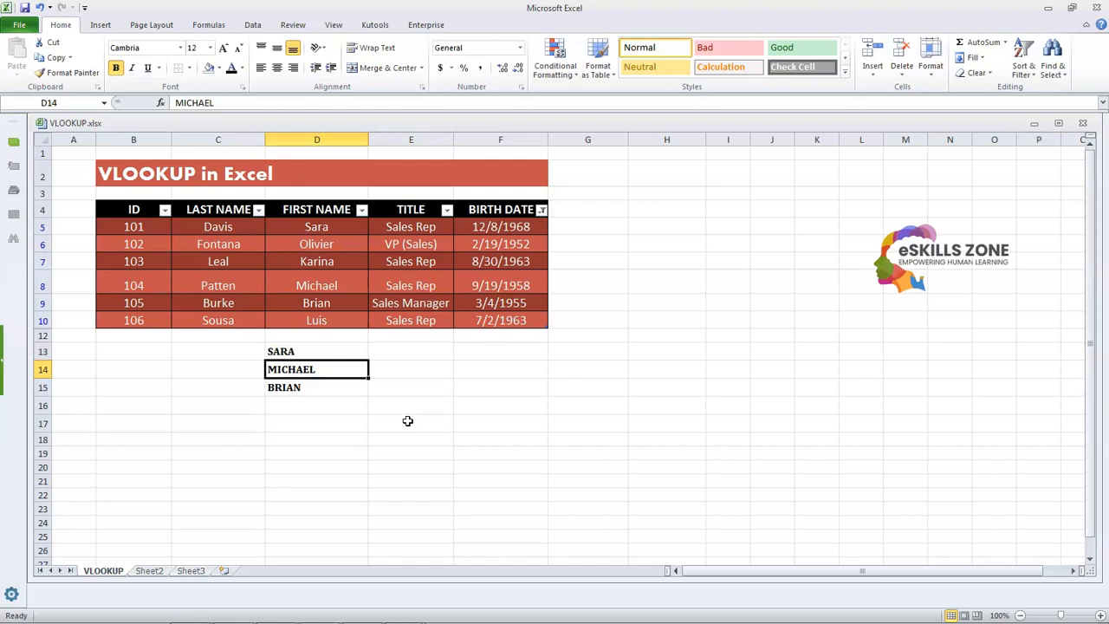
Examine the employee table in B5:F10, from the ID column across to the birth date column
{"action": "key", "text": "Up"}
{"action": "key", "text": "Up"}
{"action": "key", "text": "Up"}
{"action": "key", "text": "Up"}
{"action": "key", "text": "Up"}
{"action": "key", "text": "Up"}
{"action": "key", "text": "Up"}
{"action": "key", "text": "Left"}
{"action": "key", "text": "Left"}
{"action": "key", "text": "Up"}
{"action": "key", "text": "Right"}
{"action": "key", "text": "Right"}
{"action": "key", "text": "Right"}
{"action": "key", "text": "Right"}
{"action": "key", "text": "Down"}
{"action": "key", "text": "Down"}
{"action": "key", "text": "Down"}
{"action": "key", "text": "Down"}
{"action": "key", "text": "Down"}
{"action": "key", "text": "Down"}
Start a VLOOKUP formula in E13 with C5 as the lookup value and C5:F10 as the table array
{"action": "key", "text": "Left"}
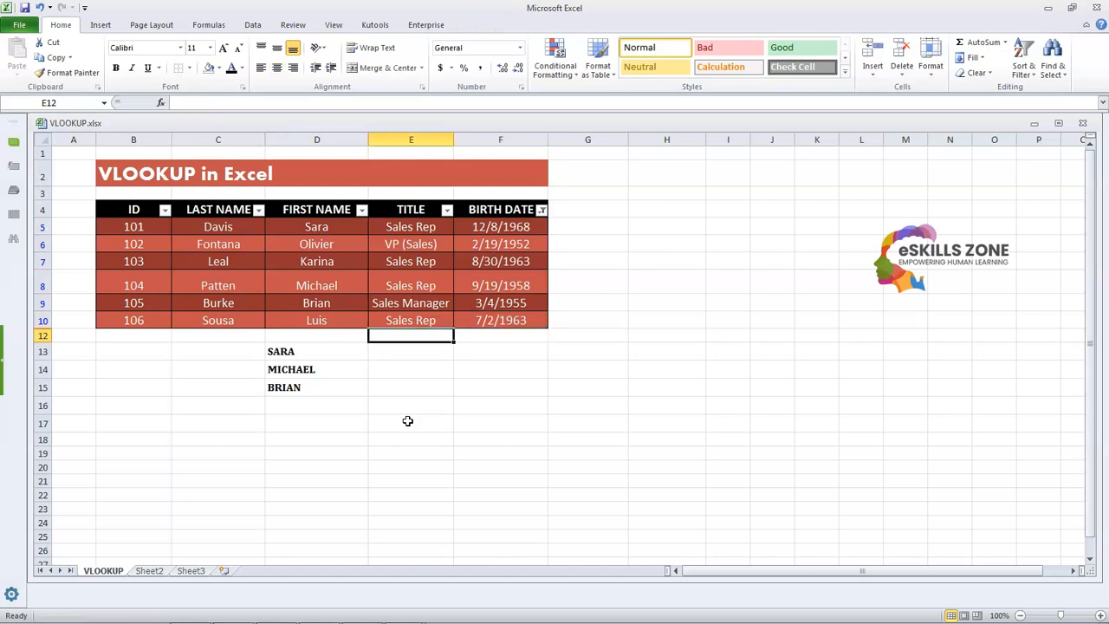
{"action": "key", "text": "Down"}
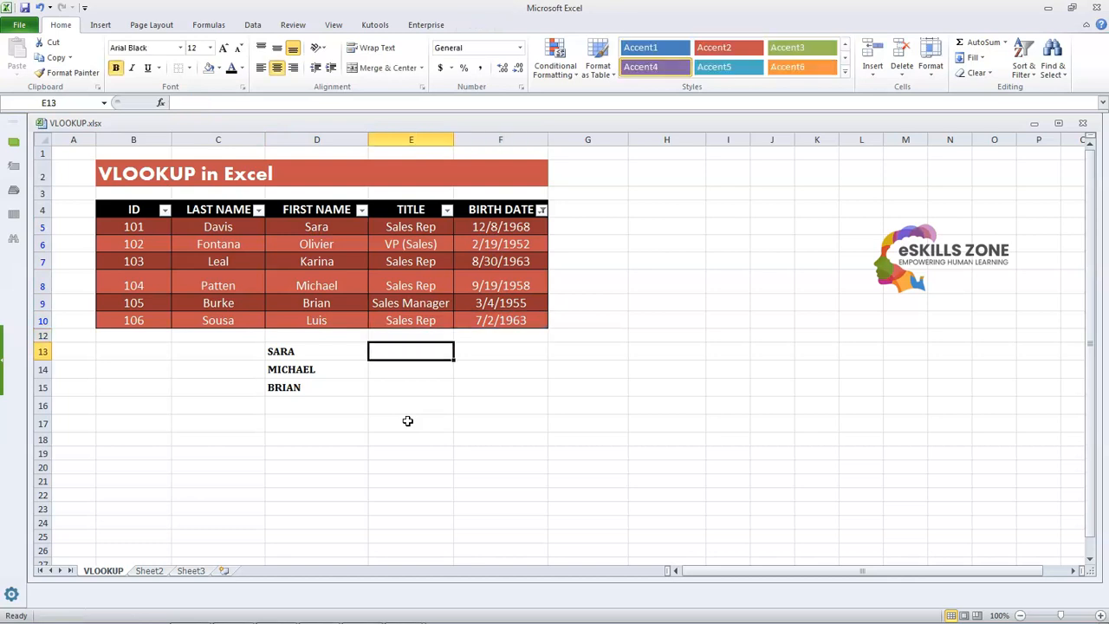
{"action": "left_click", "coordinate": [215, 102]}
{"action": "type", "text": "=VLOOK"}
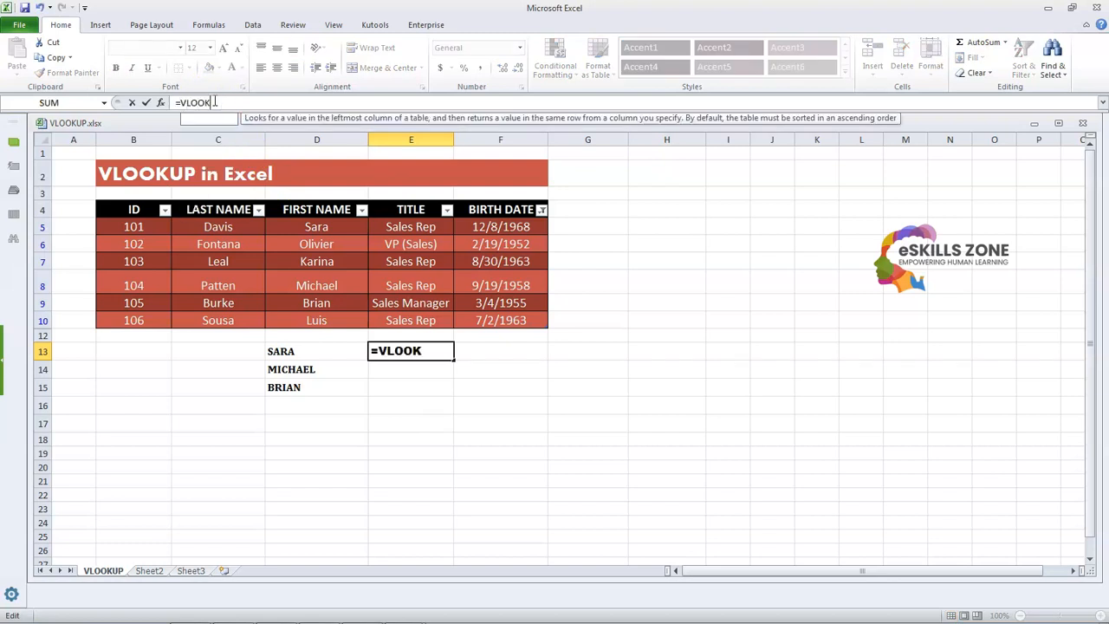
{"action": "type", "text": "UP("}
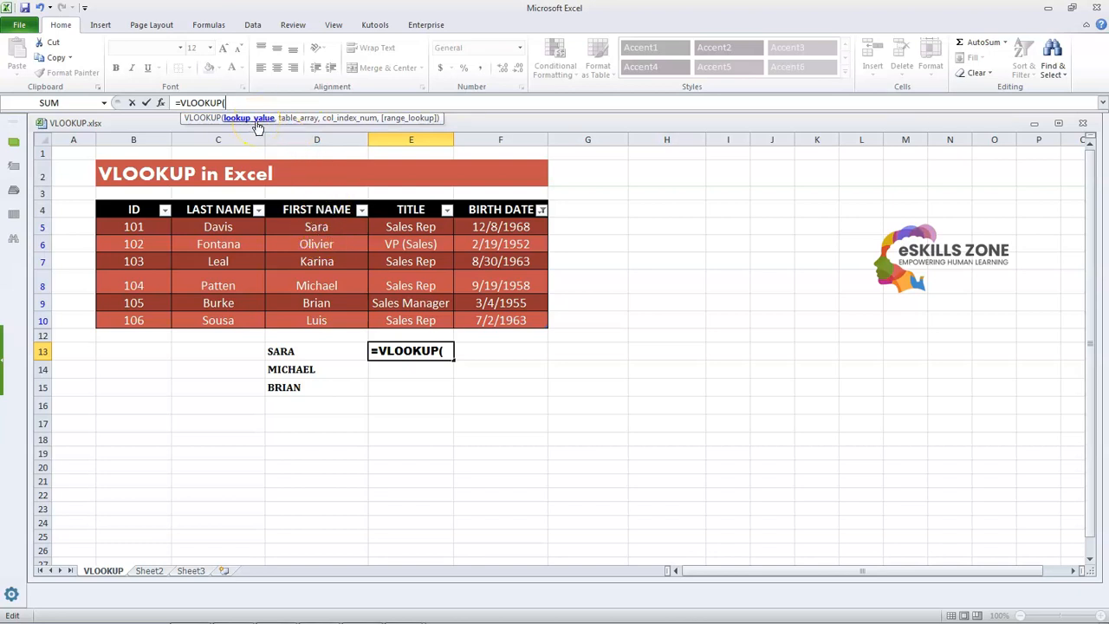
{"action": "left_click", "coordinate": [249, 230]}
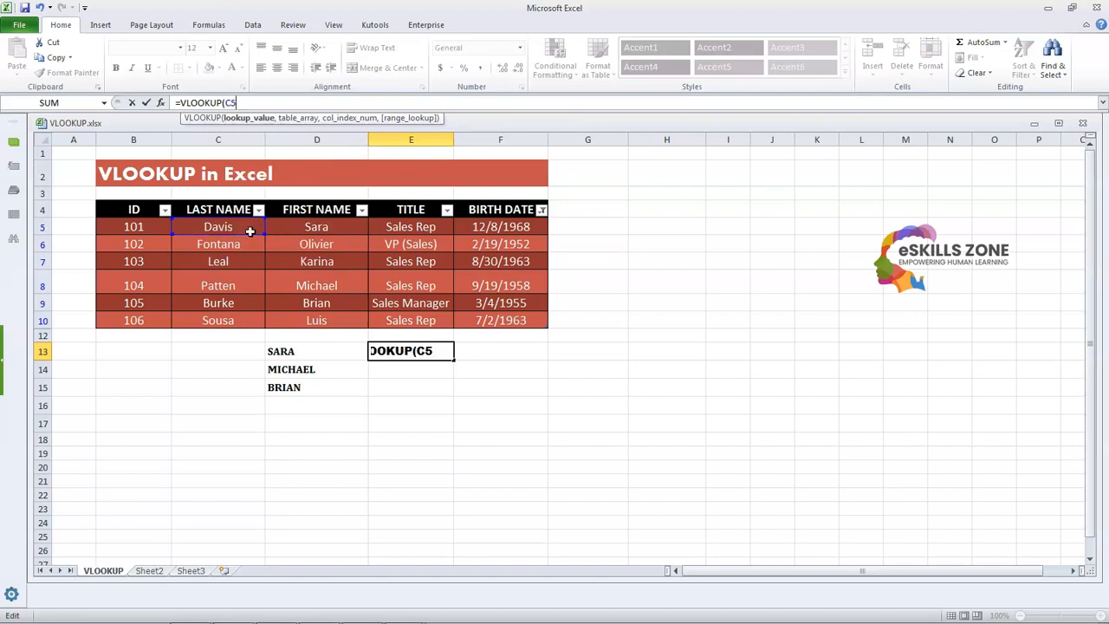
{"action": "type", "text": ","}
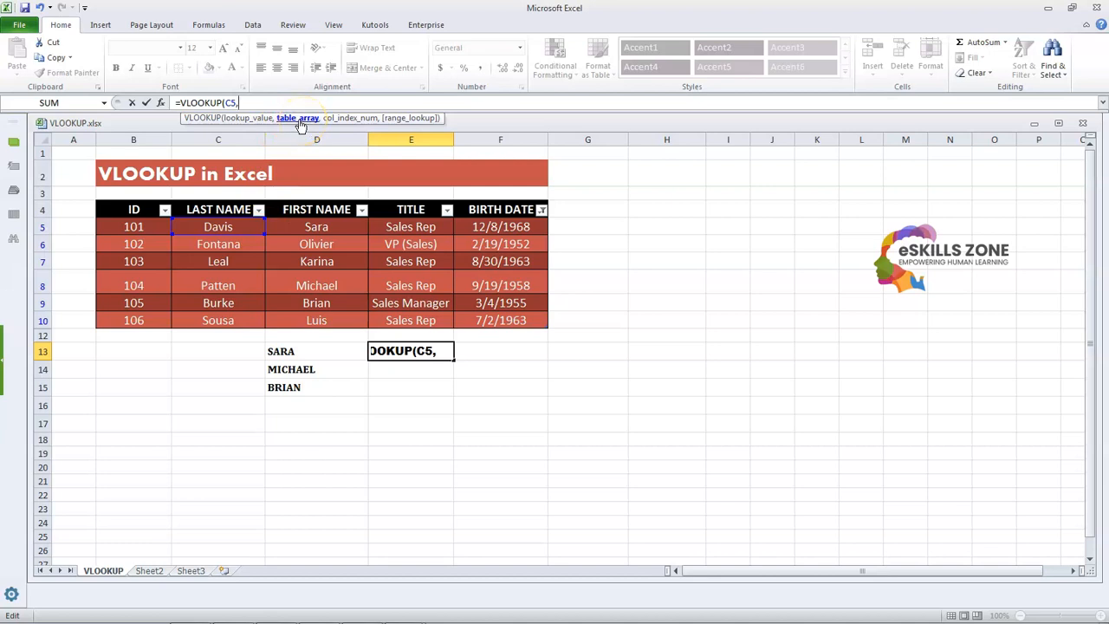
{"action": "left_click_drag", "start_coordinate": [221, 227], "coordinate": [509, 321]}
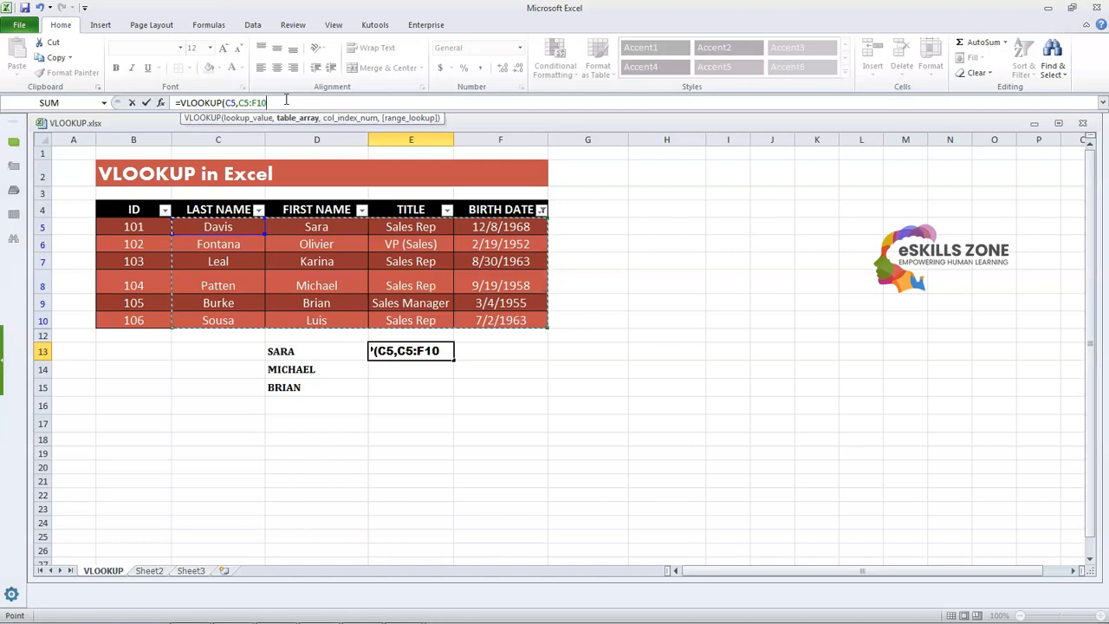
{"action": "type", "text": ","}
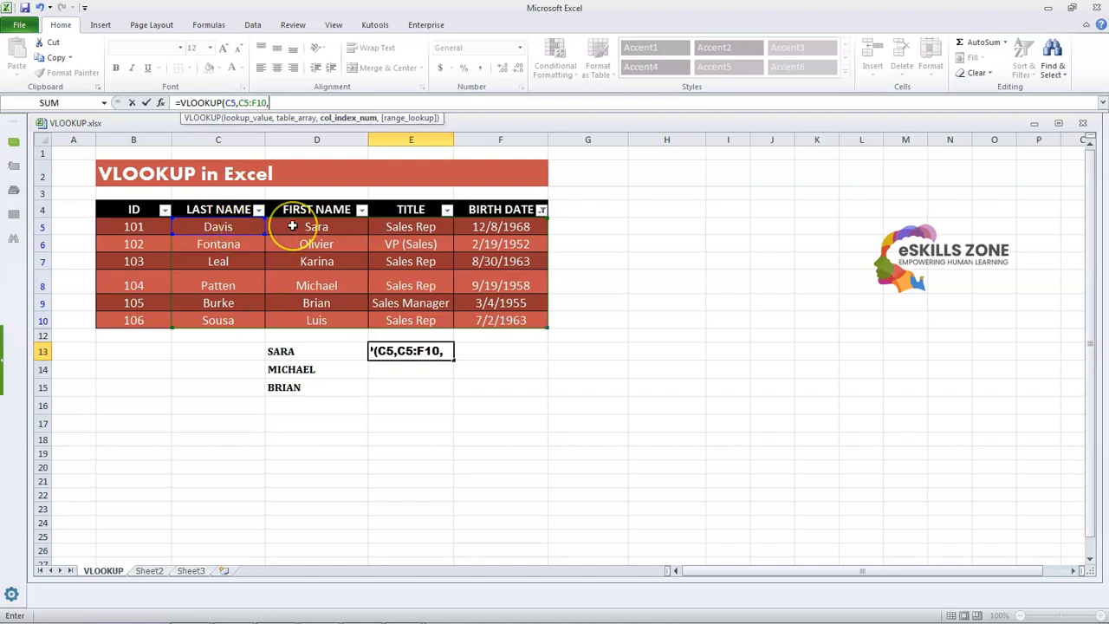
Complete the E13 formula with column index 2 and FALSE for an exact match, and enter it
{"action": "type", "text": "2"}
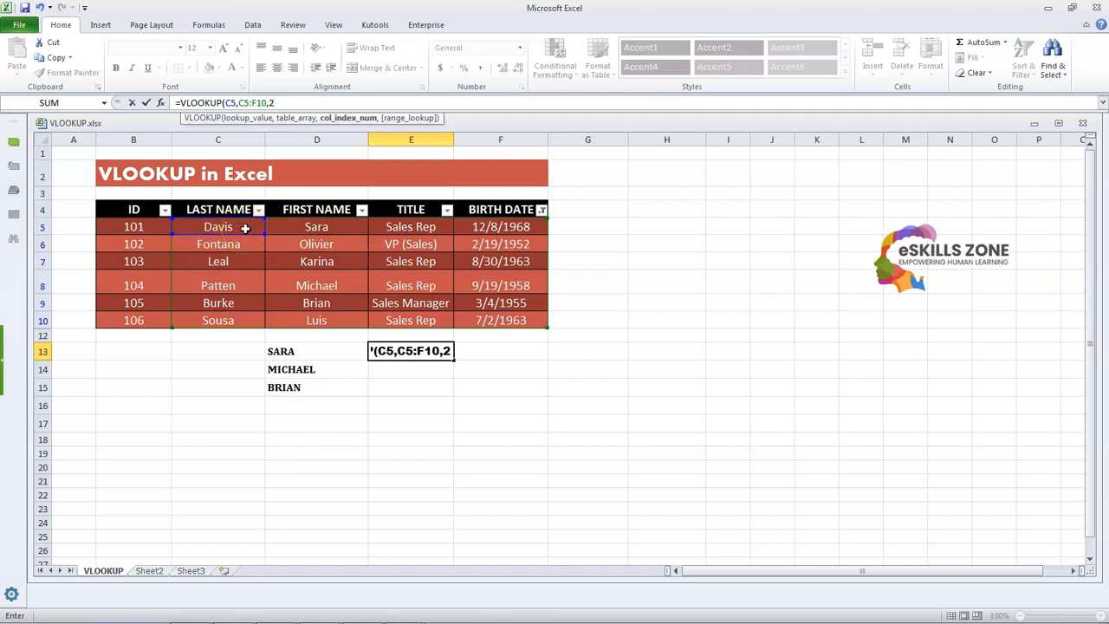
{"action": "type", "text": ","}
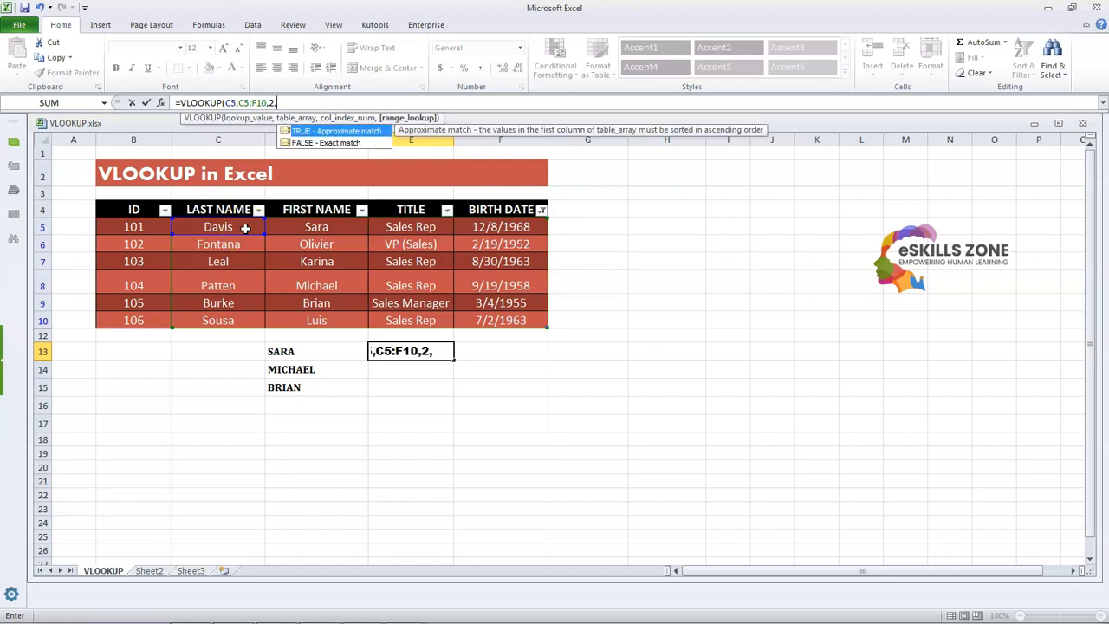
{"action": "key", "text": "Down"}
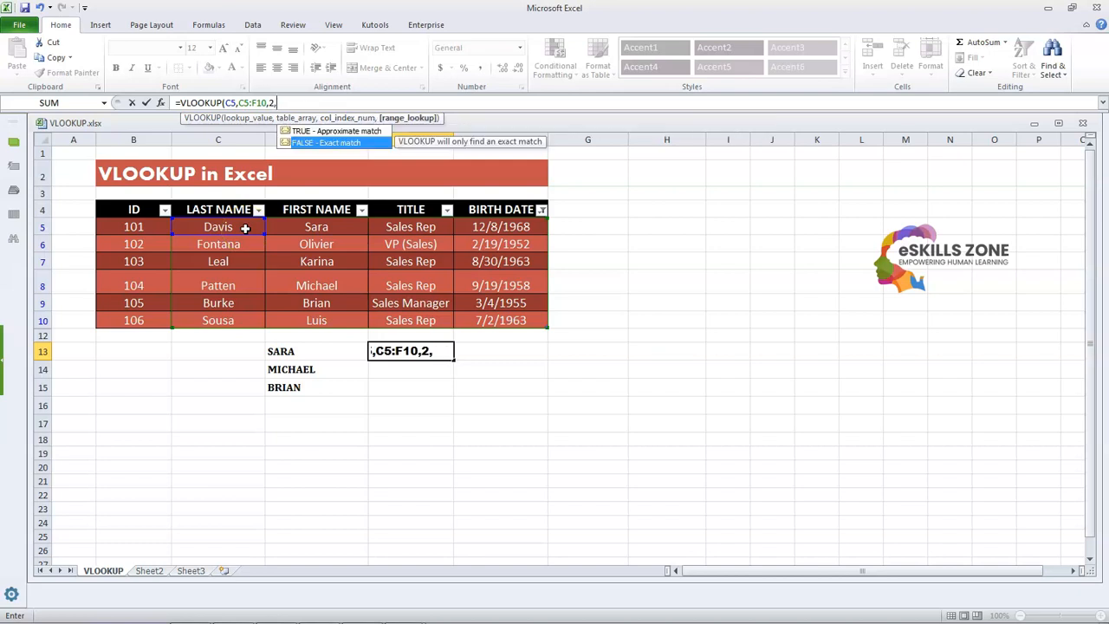
{"action": "key", "text": "Up"}
{"action": "key", "text": "Down"}
{"action": "key", "text": "Up"}
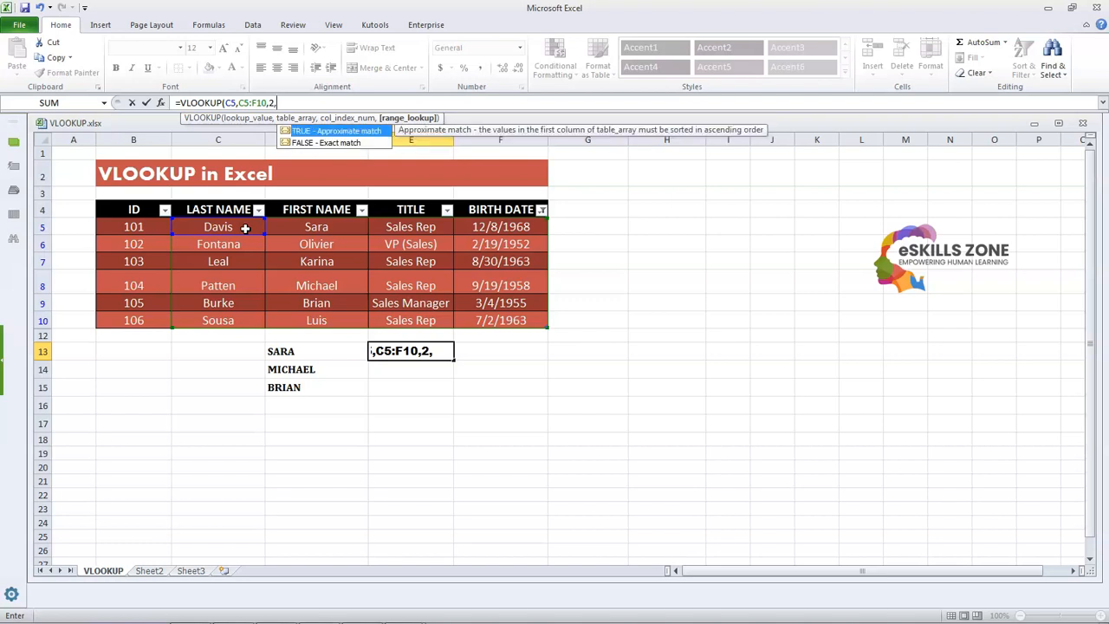
{"action": "key", "text": "Down"}
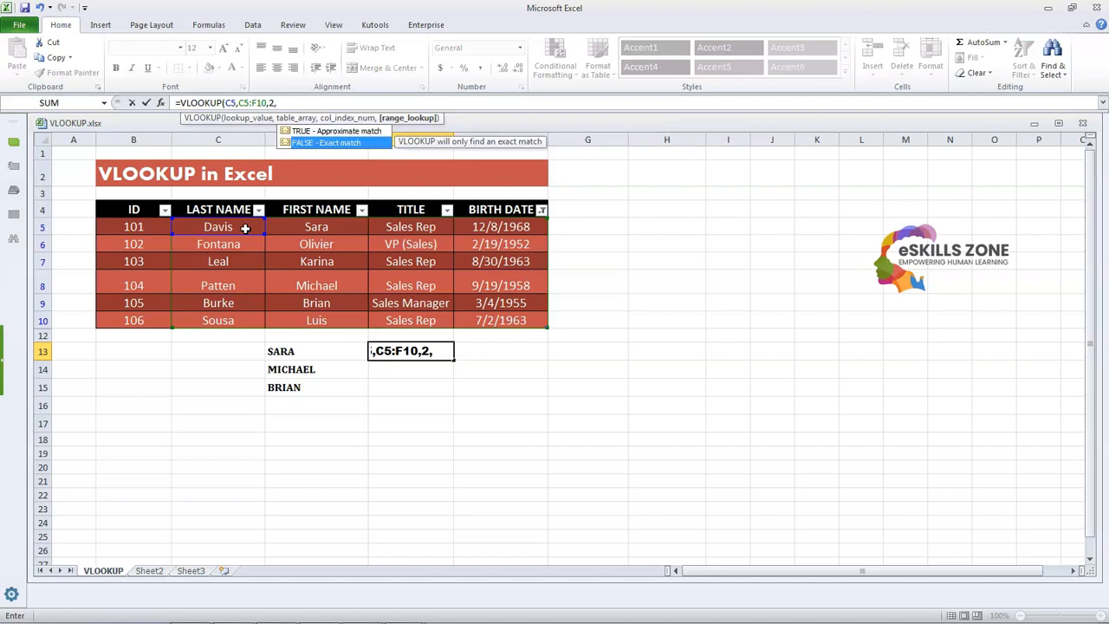
{"action": "key", "text": "Up"}
{"action": "key", "text": "Down"}
{"action": "type", "text": "FALSE"}
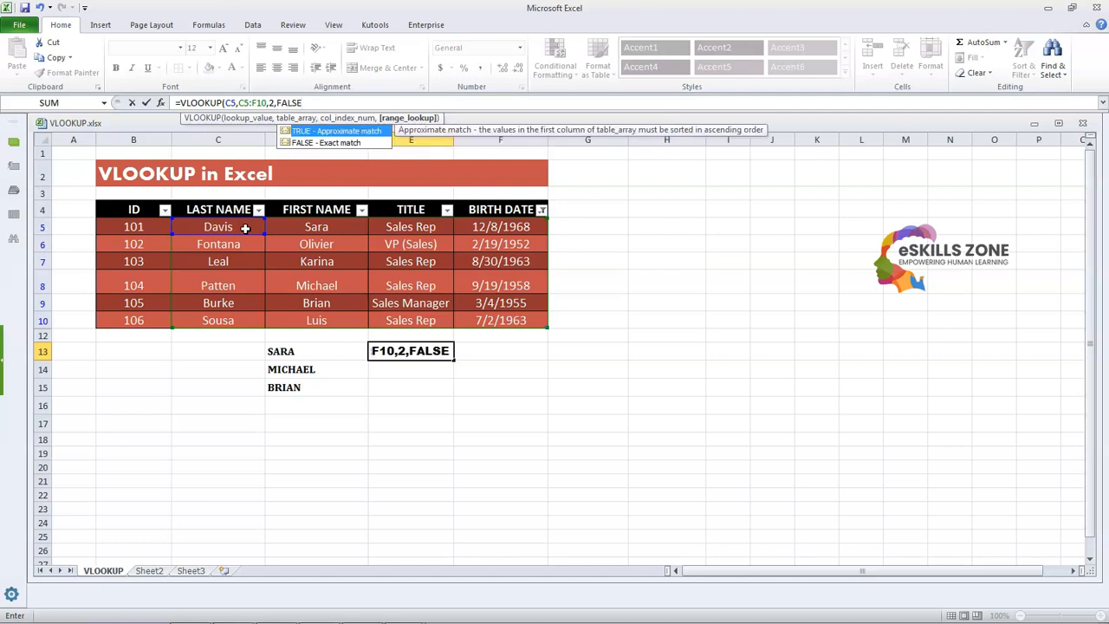
{"action": "type", "text": ")"}
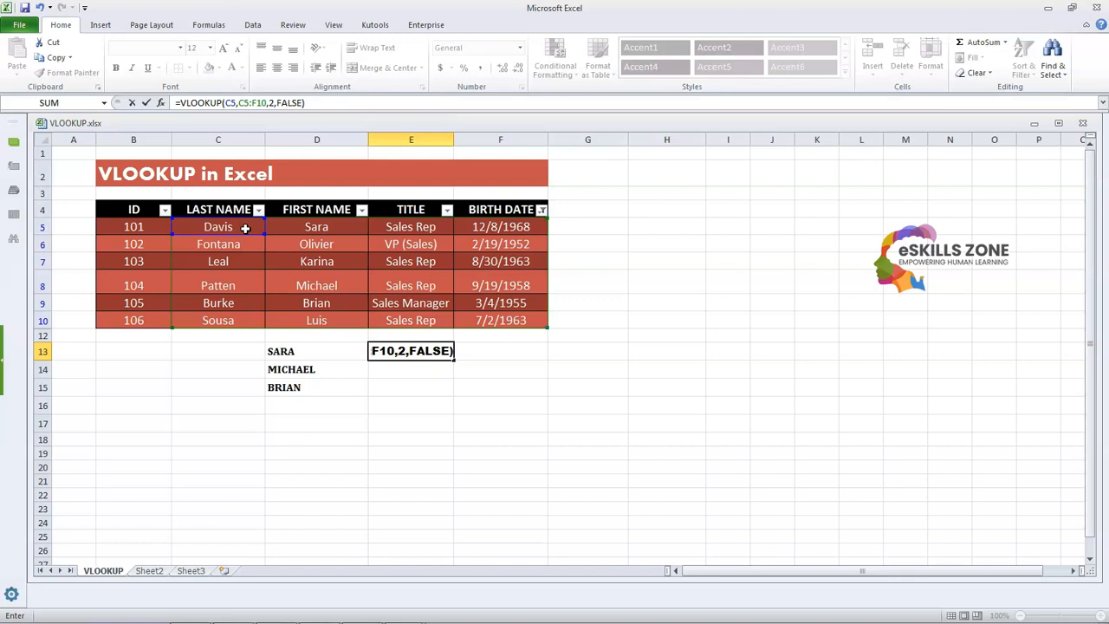
{"action": "key", "text": "Return"}
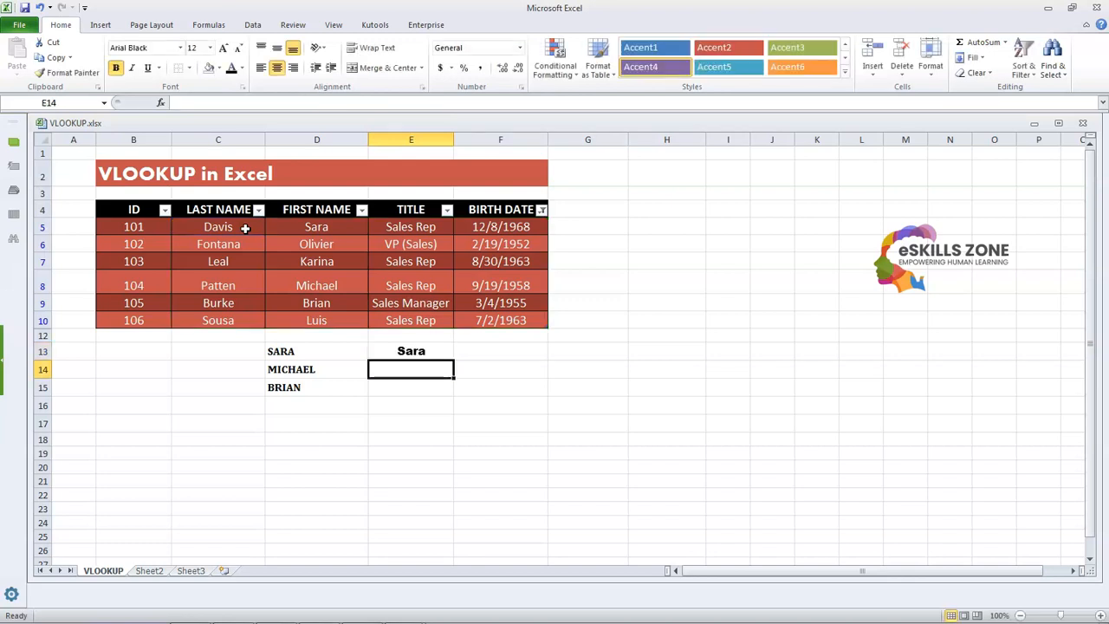
{"action": "key", "text": "Up"}
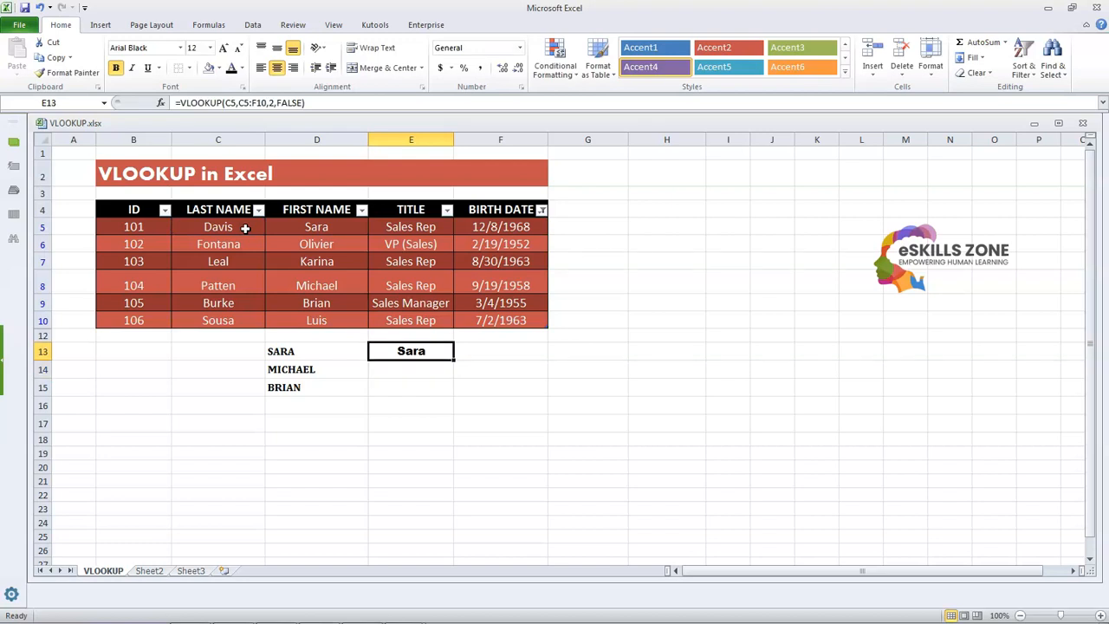
{"action": "key", "text": "Right"}
{"action": "key", "text": "Left"}
{"action": "key", "text": "Right"}
{"action": "key", "text": "Left"}
Start a VLOOKUP formula in E14 with C8 as the lookup value and C5:F10 as the table array
{"action": "key", "text": "Down"}
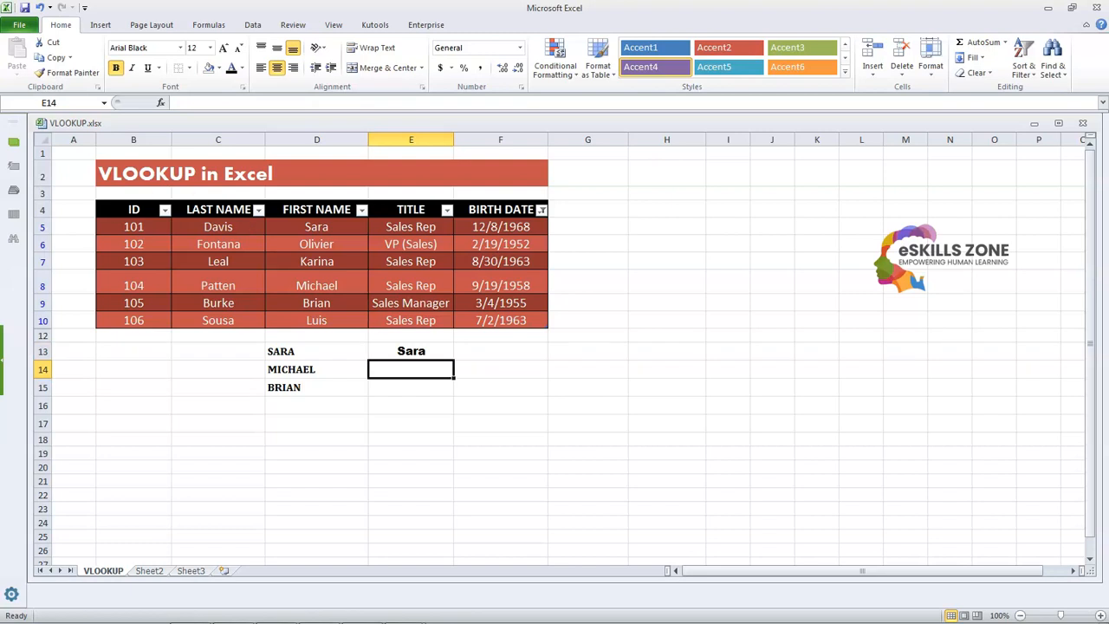
{"action": "left_click", "coordinate": [194, 98]}
{"action": "type", "text": "=VLOOKUP("}
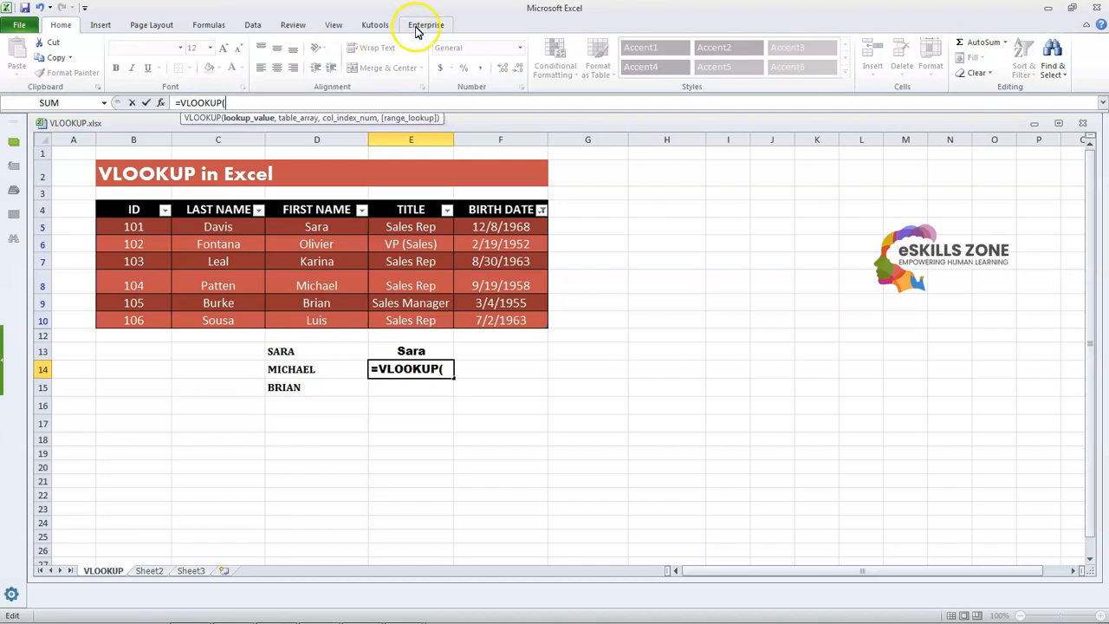
{"action": "type", "text": "("}
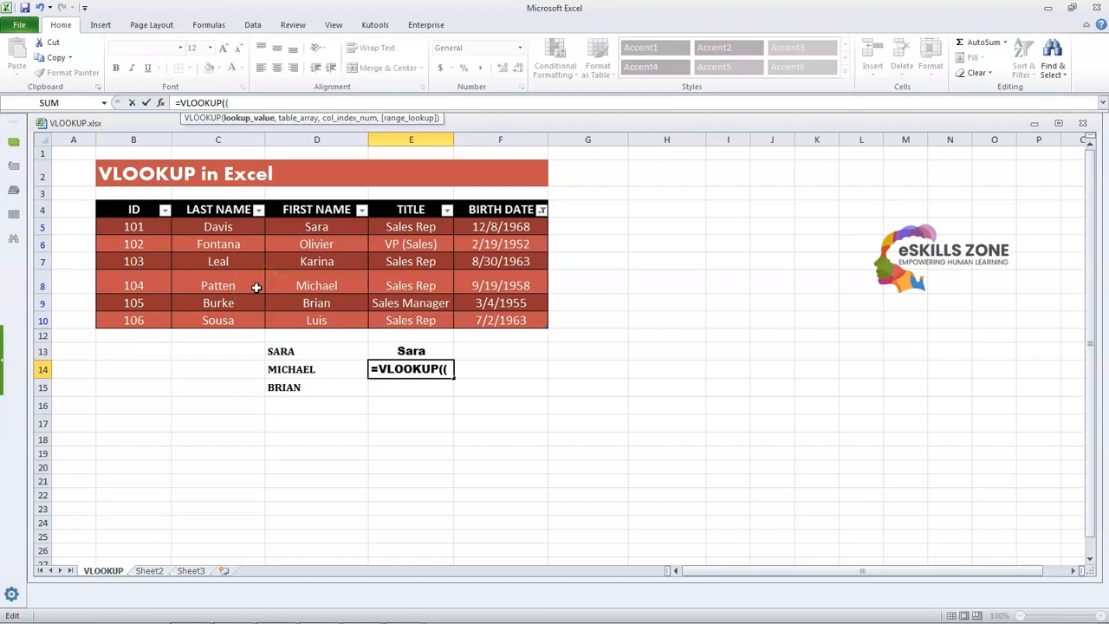
{"action": "key", "text": "BackSpace"}
{"action": "left_click", "coordinate": [257, 288]}
{"action": "type", "text": ","}
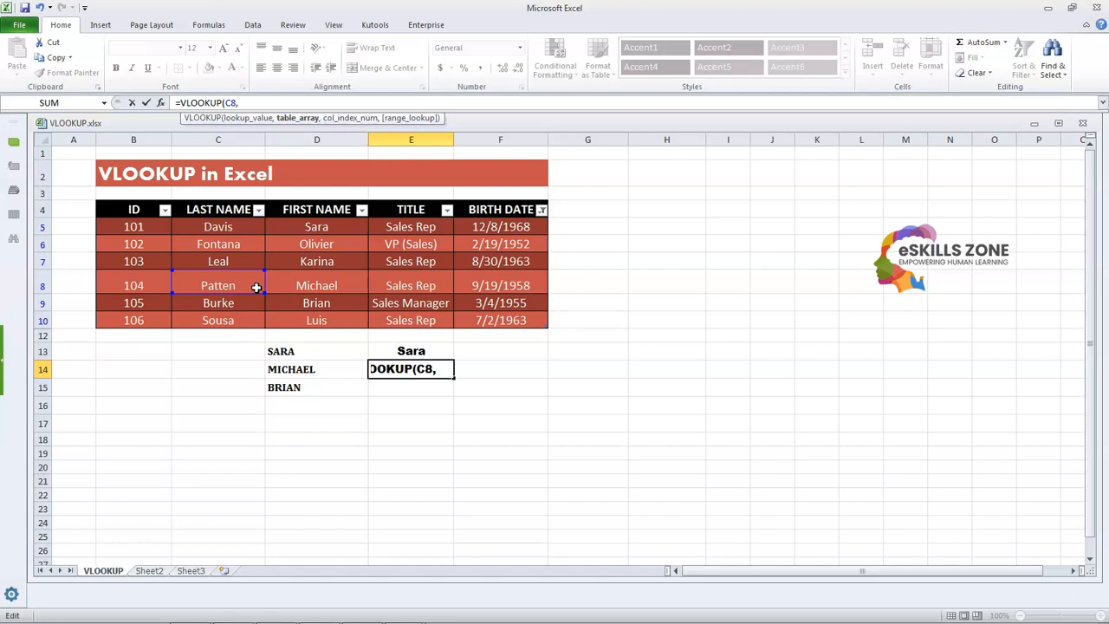
{"action": "left_click_drag", "start_coordinate": [250, 226], "coordinate": [495, 318]}
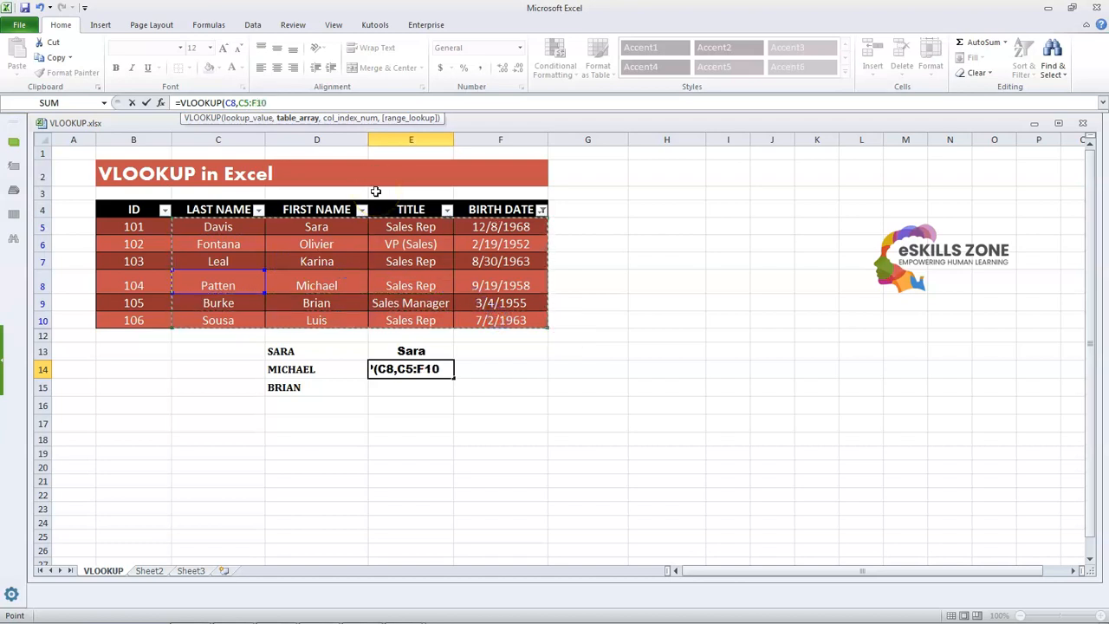
{"action": "key", "text": "F8"}
{"action": "type", "text": ","}
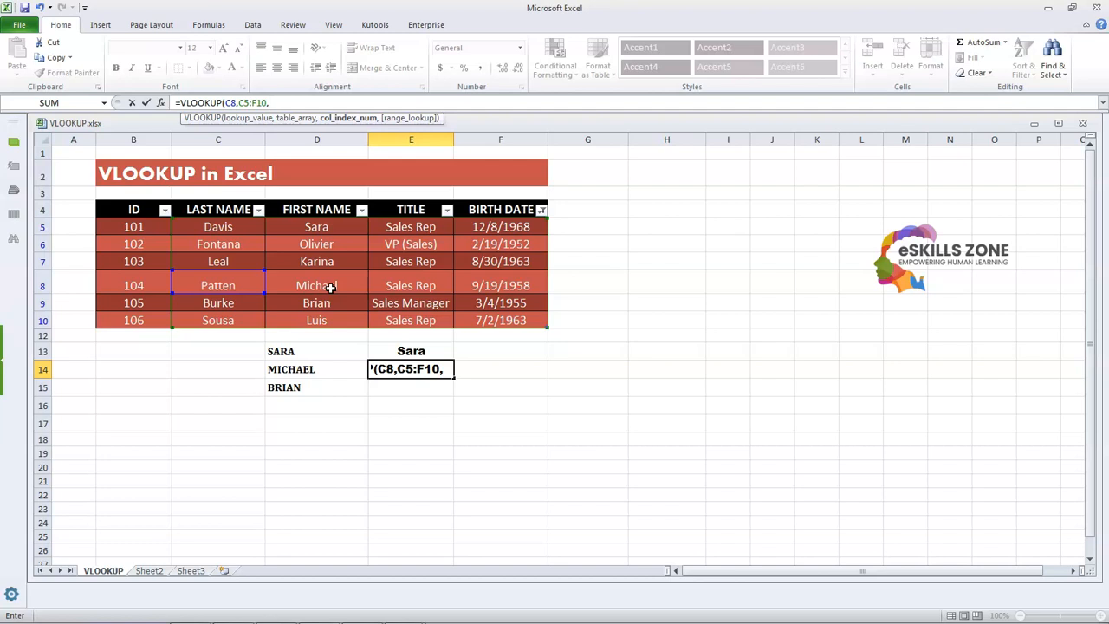
Complete the E14 formula with column index 2 and FALSE for an exact match, and enter it
{"action": "type", "text": "2"}
{"action": "type", "text": ","}
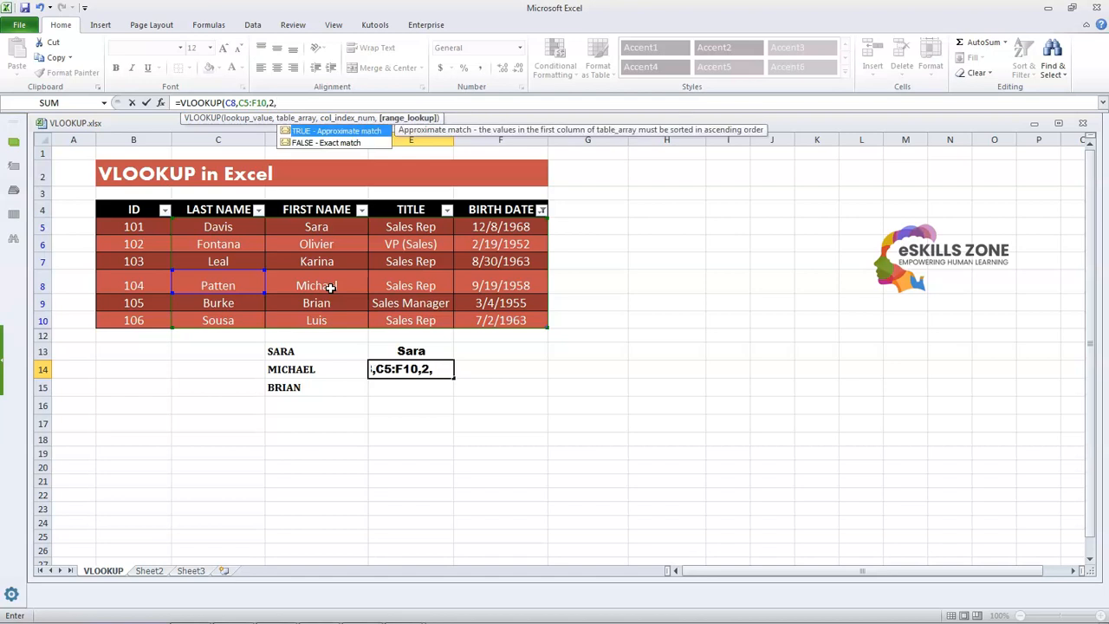
{"action": "key", "text": "Down"}
{"action": "key", "text": "Tab"}
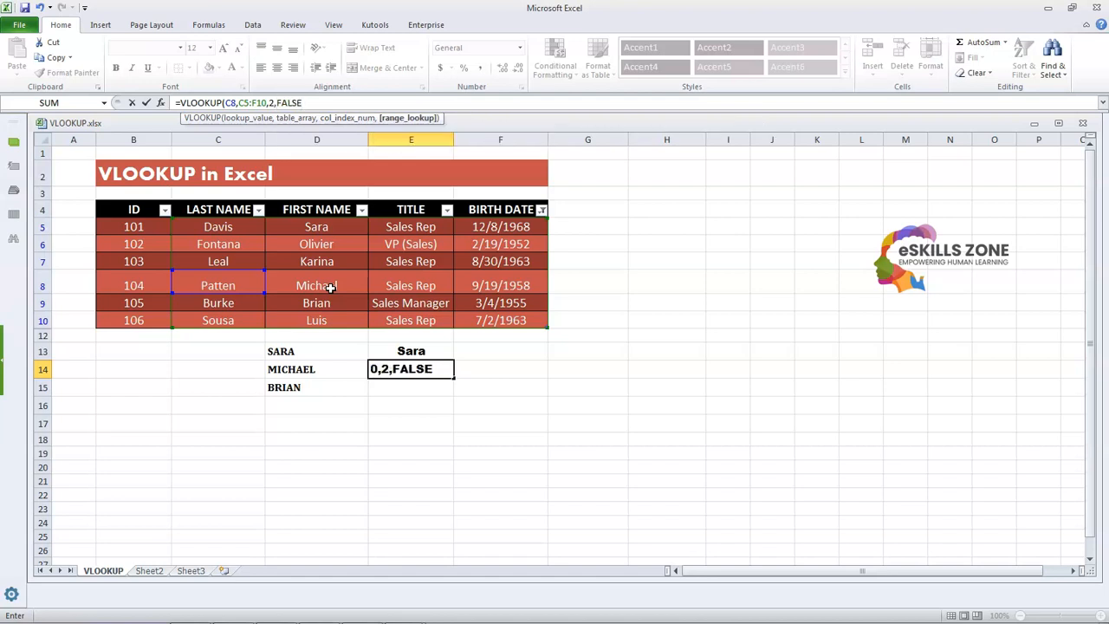
{"action": "type", "text": ")"}
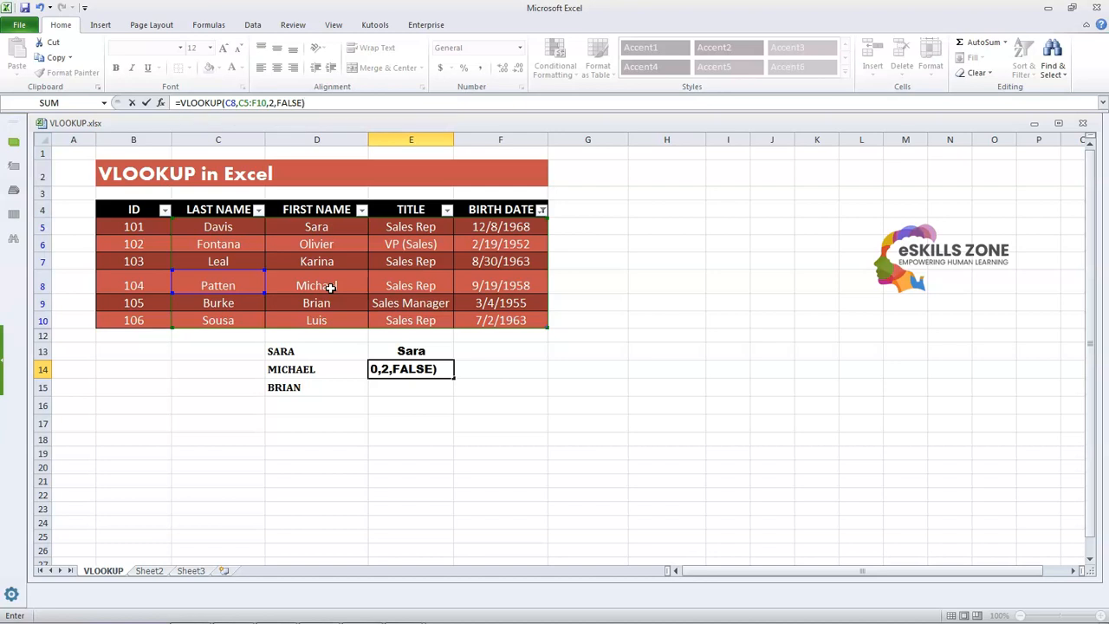
{"action": "key", "text": "Return"}
Review the lookup formulas and their results in E13 and E14
{"action": "key", "text": "Up"}
{"action": "key", "text": "Down"}
{"action": "key", "text": "Up"}
{"action": "key", "text": "Down"}
{"action": "key", "text": "Up"}
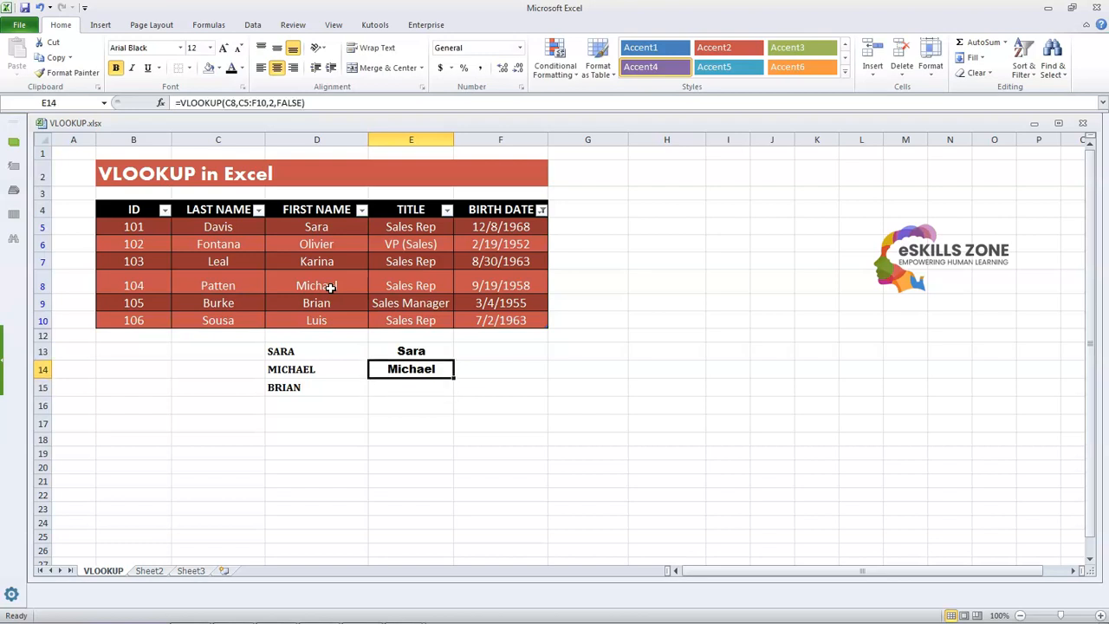
{"action": "key", "text": "Down"}
{"action": "key", "text": "Up"}
{"action": "key", "text": "Down"}
{"action": "key", "text": "Up"}
{"action": "key", "text": "Up"}
{"action": "key", "text": "Down"}
{"action": "key", "text": "Down"}
{"action": "key", "text": "Up"}
Start a VLOOKUP formula in E15 with C9 as the lookup value and C5:F10 as the table array
{"action": "key", "text": "Down"}
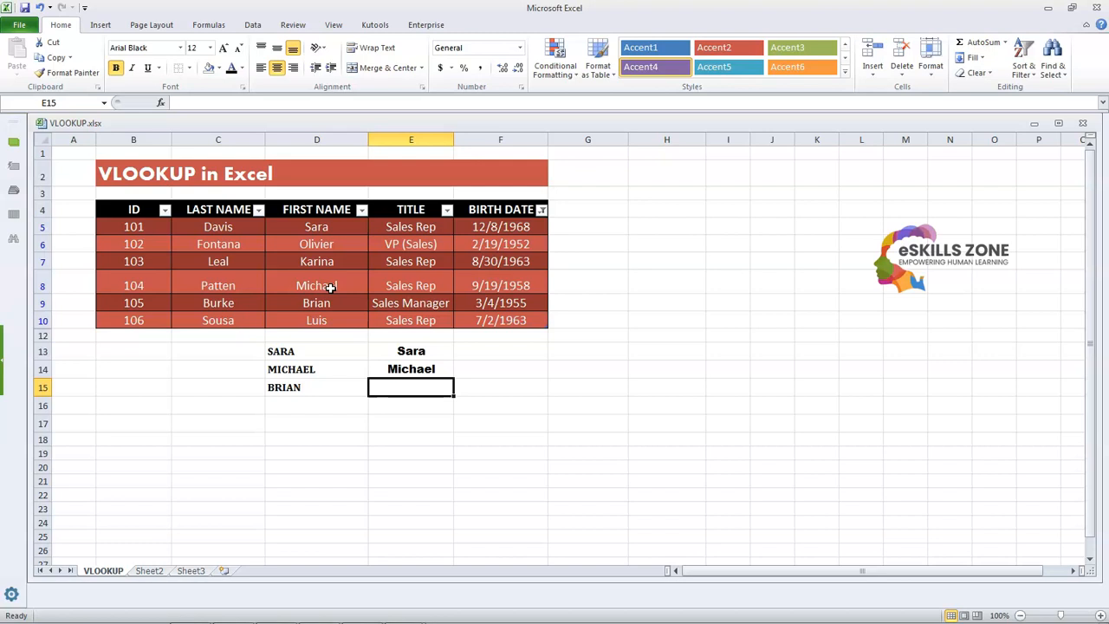
{"action": "left_click", "coordinate": [184, 102]}
{"action": "type", "text": "="}
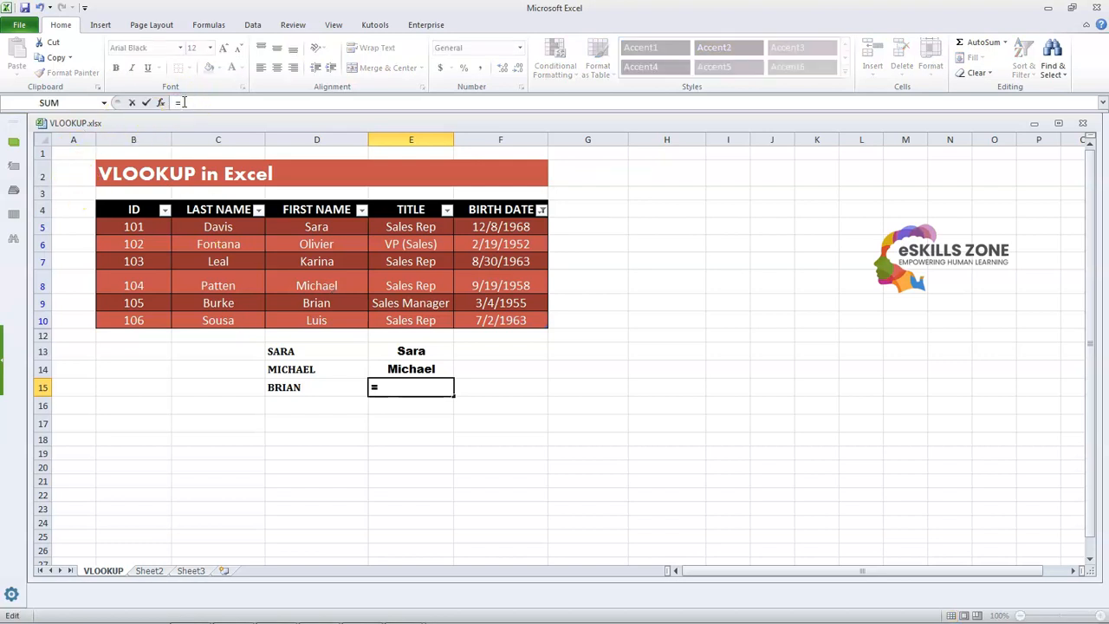
{"action": "type", "text": "VLOO"}
{"action": "key", "text": "Tab"}
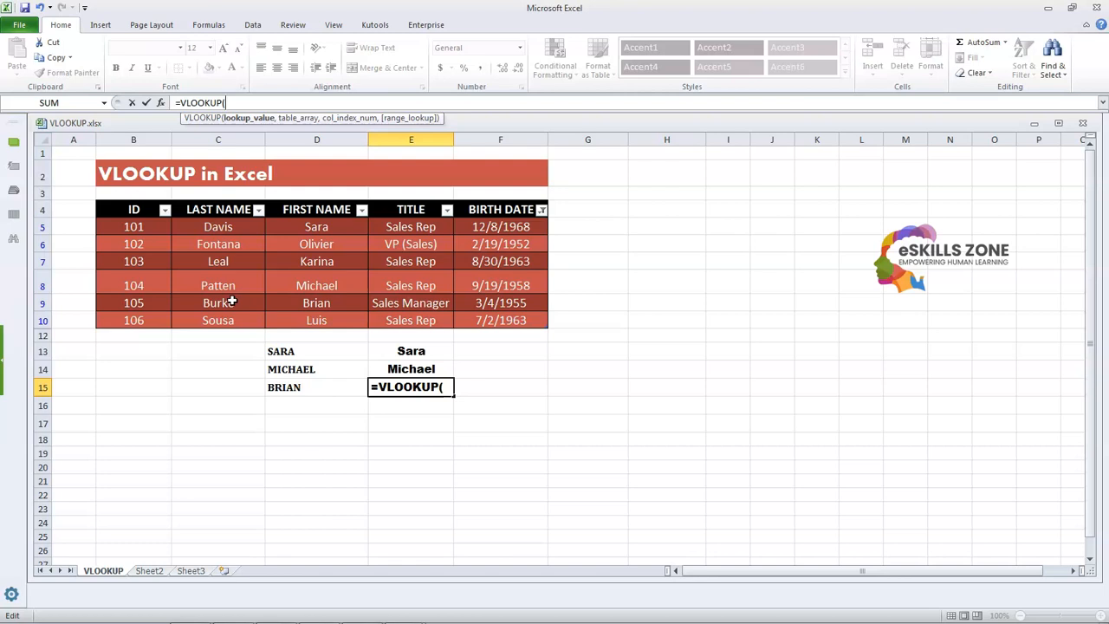
{"action": "type", "text": "C9,"}
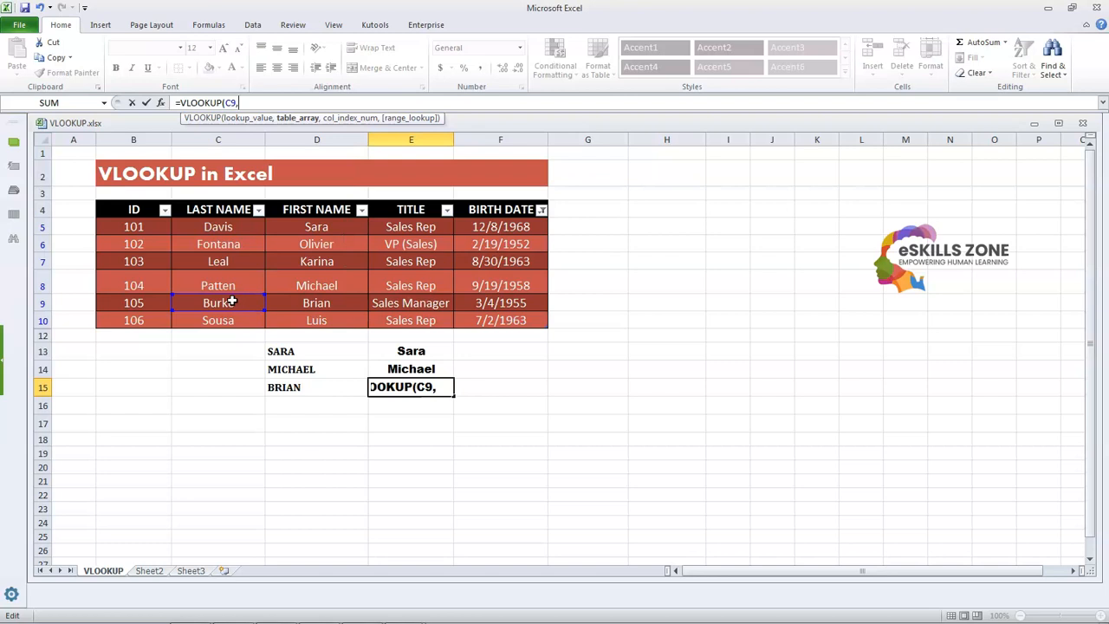
{"action": "left_click_drag", "start_coordinate": [248, 226], "coordinate": [495, 322]}
{"action": "type", "text": ","}
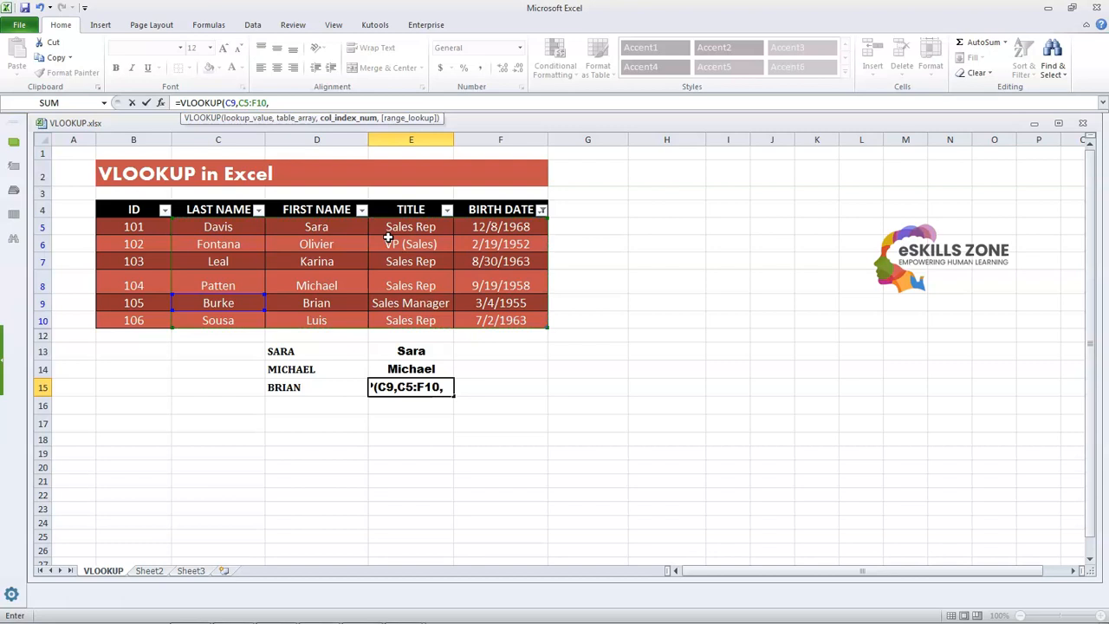
Complete the E15 formula with column index 2 and FALSE for an exact match, and enter it
{"action": "type", "text": "2"}
{"action": "type", "text": ","}
{"action": "key", "text": "Down"}
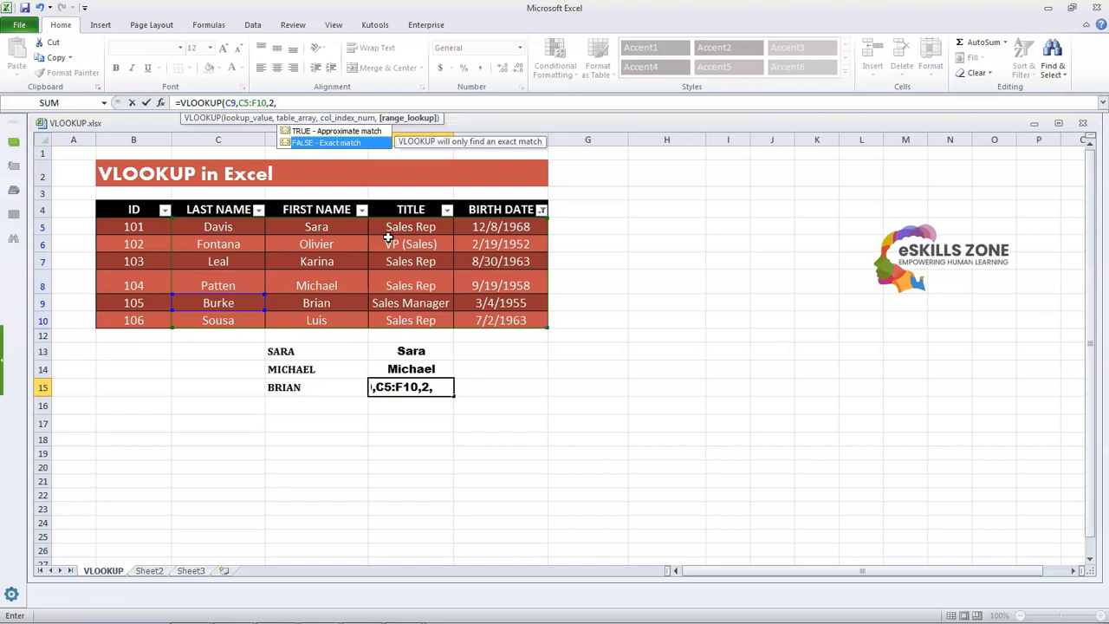
{"action": "key", "text": "Tab"}
{"action": "type", "text": ")"}
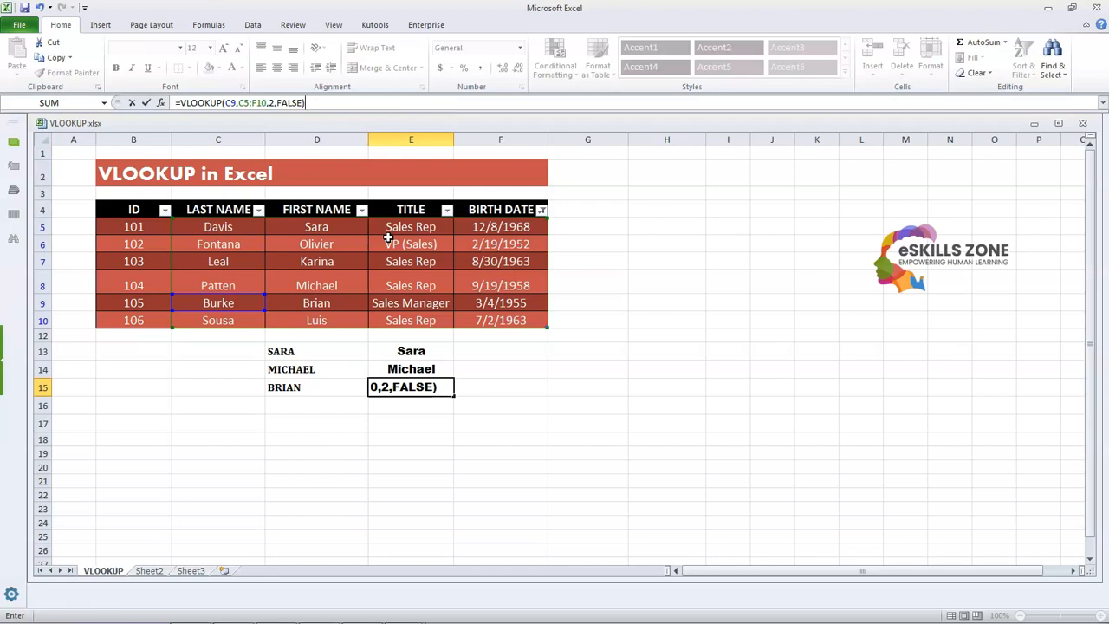
{"action": "key", "text": "Return"}
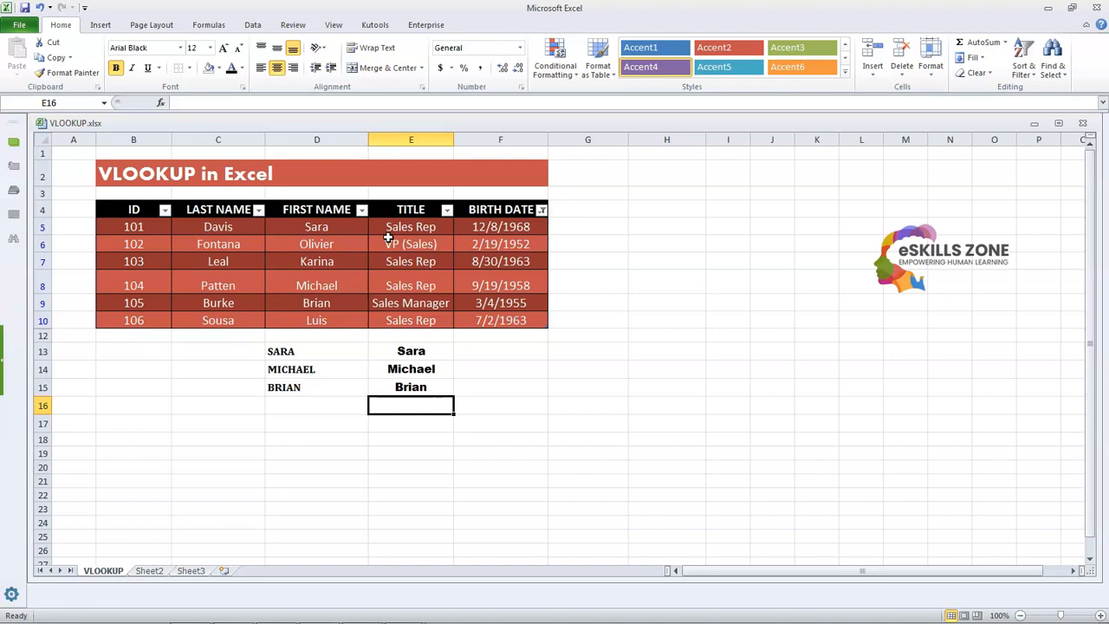
Review the three VLOOKUP formulas in E13:E15 and compare their results with the labels beside them
{"action": "key", "text": "Up"}
{"action": "key", "text": "Up"}
{"action": "key", "text": "Up"}
{"action": "key", "text": "Down"}
{"action": "key", "text": "Up"}
{"action": "key", "text": "Down"}
{"action": "key", "text": "Down"}
{"action": "key", "text": "Up"}
{"action": "key", "text": "Up"}
{"action": "key", "text": "Down"}
{"action": "key", "text": "Down"}
{"action": "key", "text": "Up"}
{"action": "key", "text": "Up"}
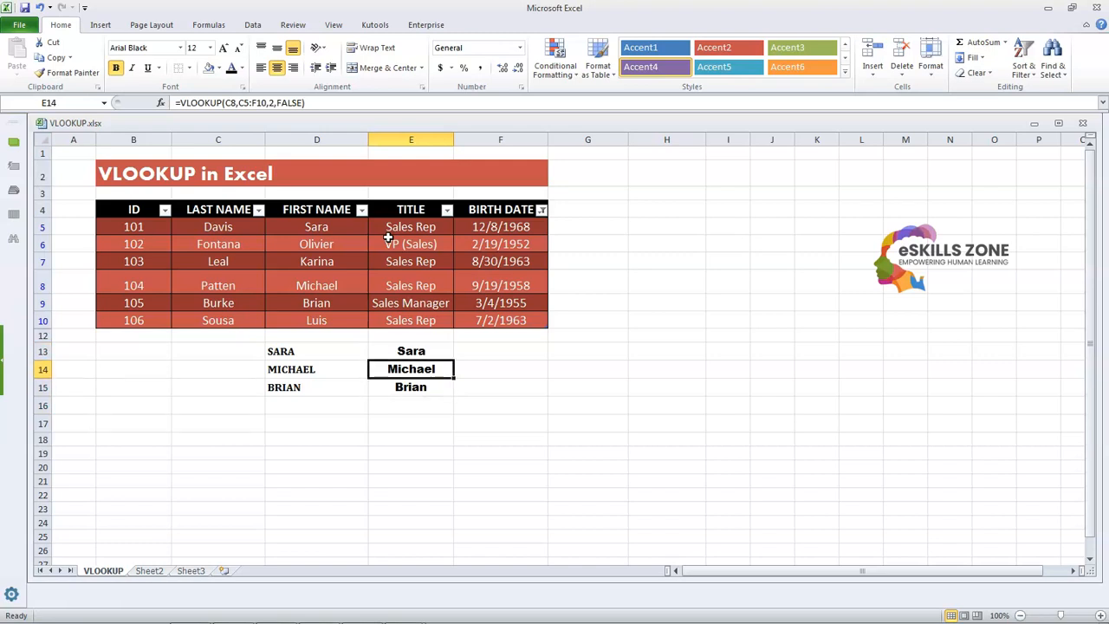
{"action": "key", "text": "Down"}
{"action": "key", "text": "Down"}
{"action": "key", "text": "Up"}
{"action": "key", "text": "Up"}
{"action": "key", "text": "Down"}
{"action": "key", "text": "Down"}
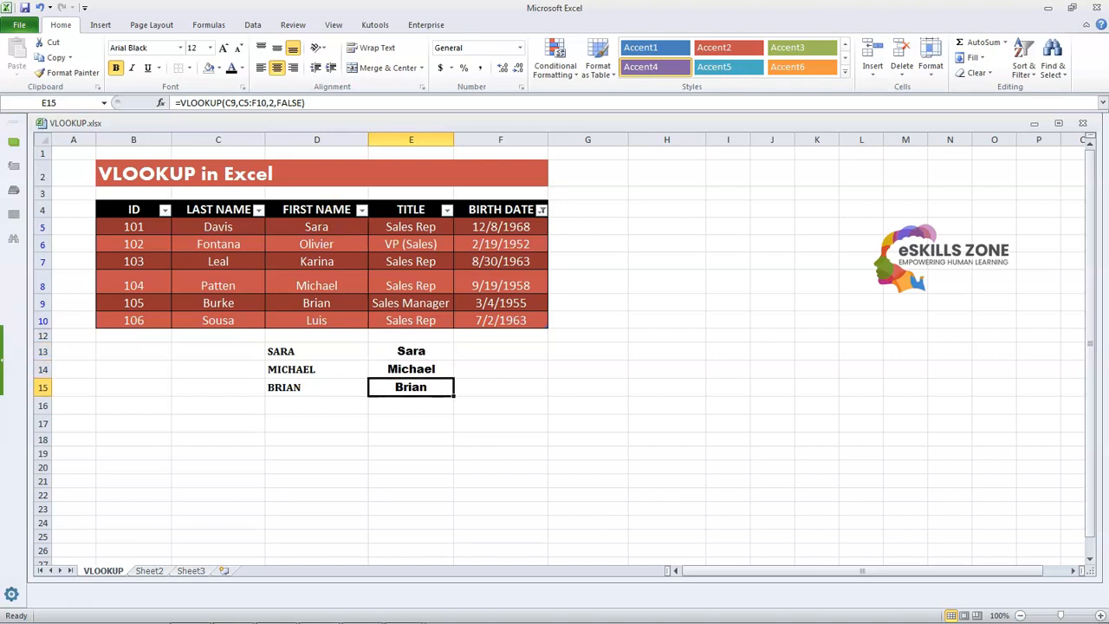
Replace the range lookup argument of the E15 formula with TRUE for an approximate match and check the cell against its label
{"action": "left_click", "coordinate": [300, 102]}
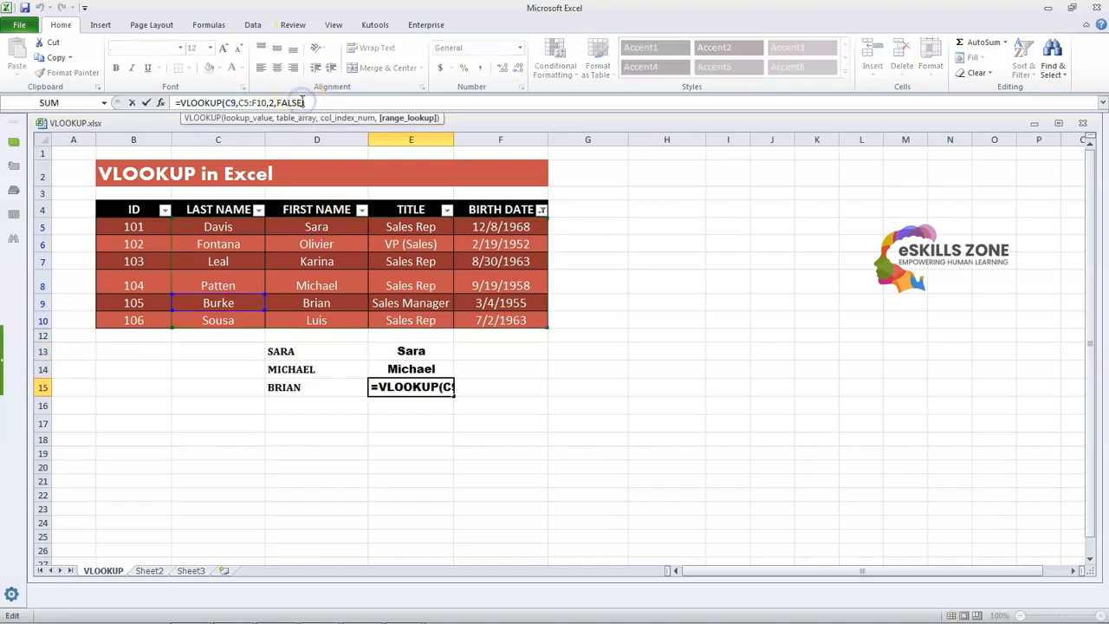
{"action": "key", "text": "BackSpace"}
{"action": "key", "text": "BackSpace"}
{"action": "key", "text": "BackSpace"}
{"action": "key", "text": "BackSpace"}
{"action": "key", "text": "BackSpace"}
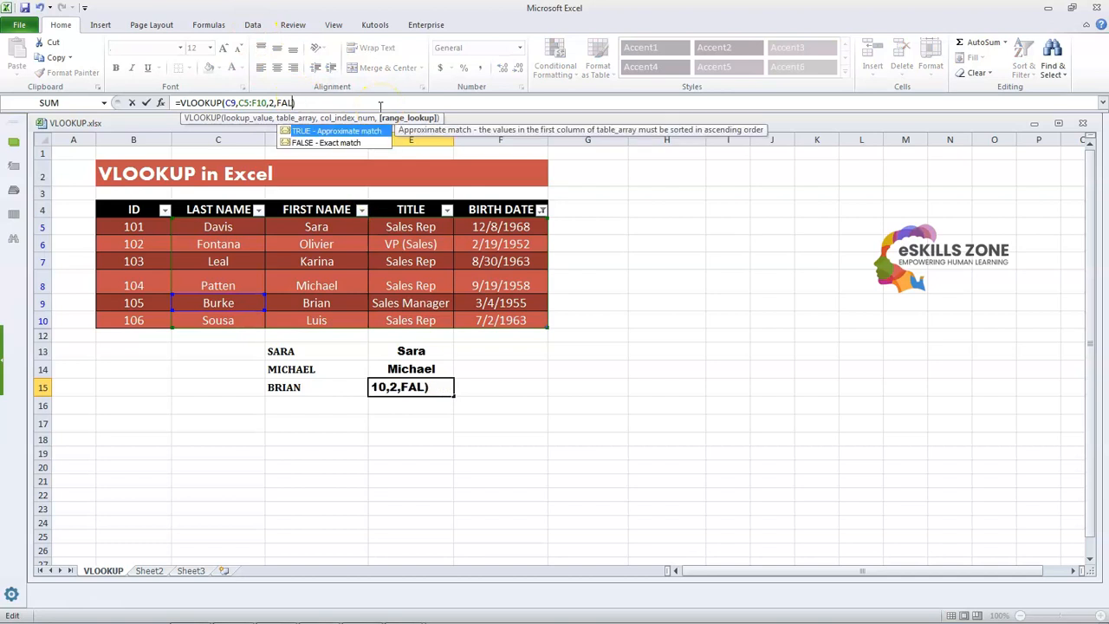
{"action": "type", "text": "TRUE"}
{"action": "key", "text": "Return"}
{"action": "key", "text": "Up"}
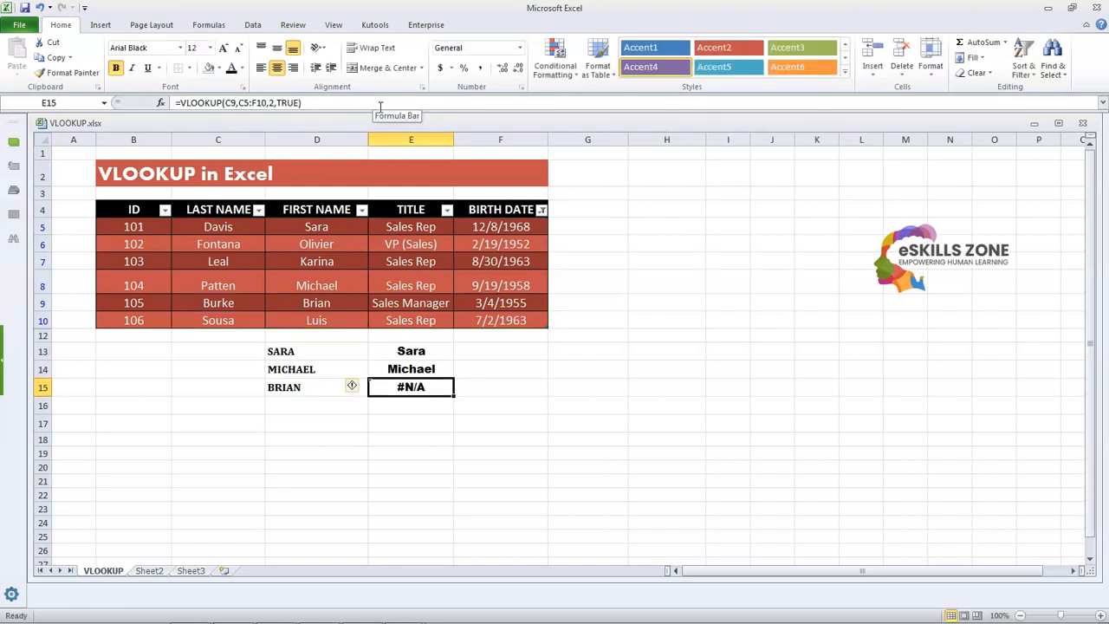
{"action": "key", "text": "Left"}
{"action": "key", "text": "Right"}
{"action": "key", "text": "Left"}
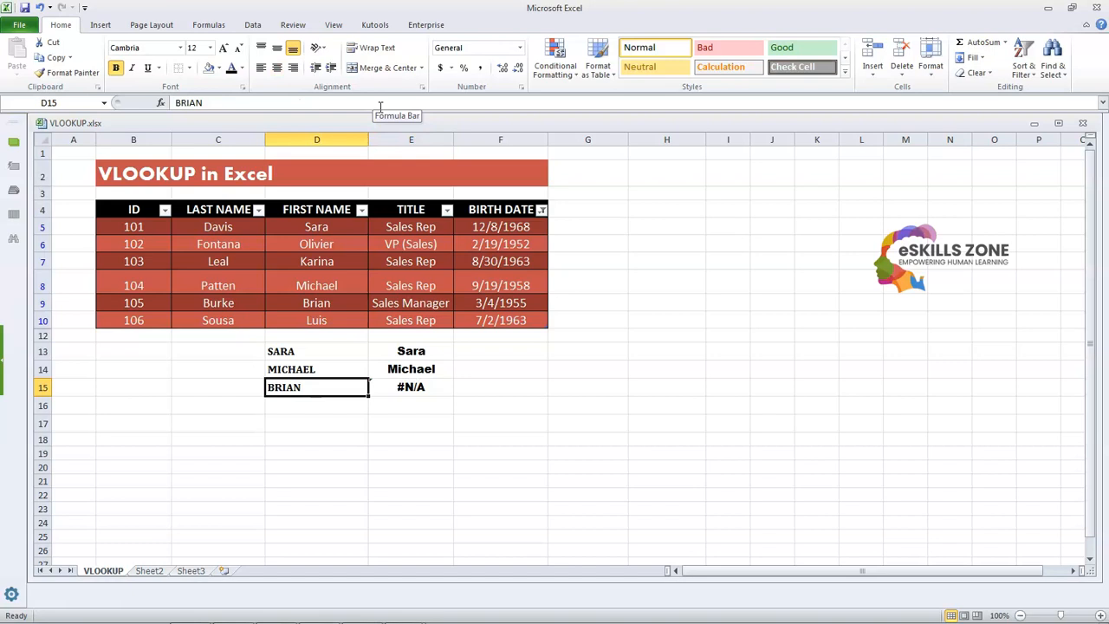
{"action": "key", "text": "Right"}
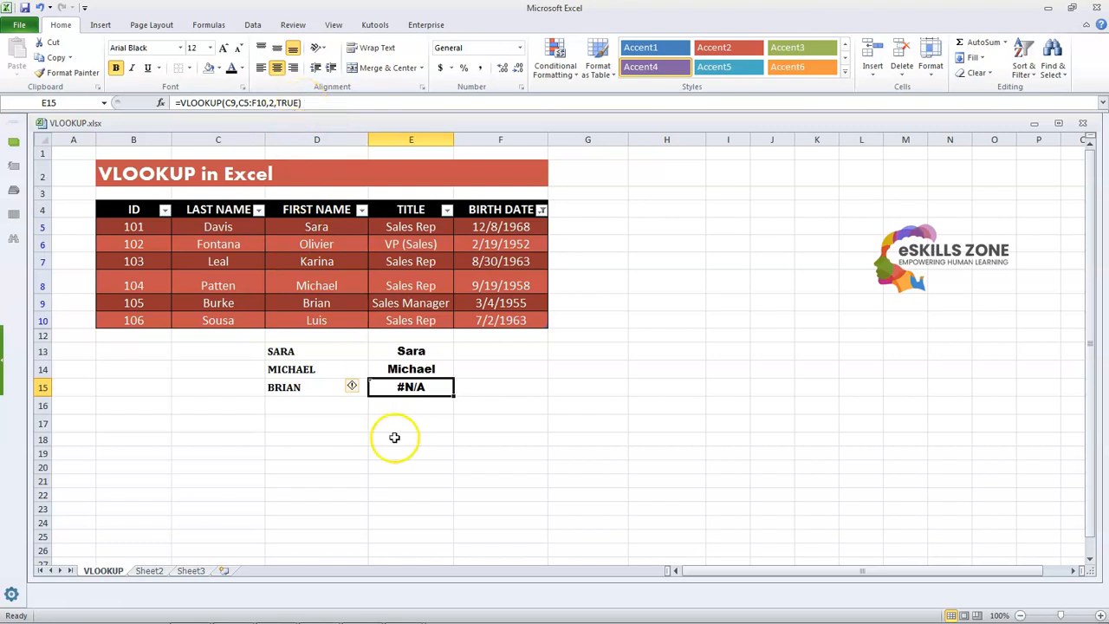
Replace the range lookup argument of the E14 formula with TRUE for an approximate match and check the cell
{"action": "left_click", "coordinate": [434, 369]}
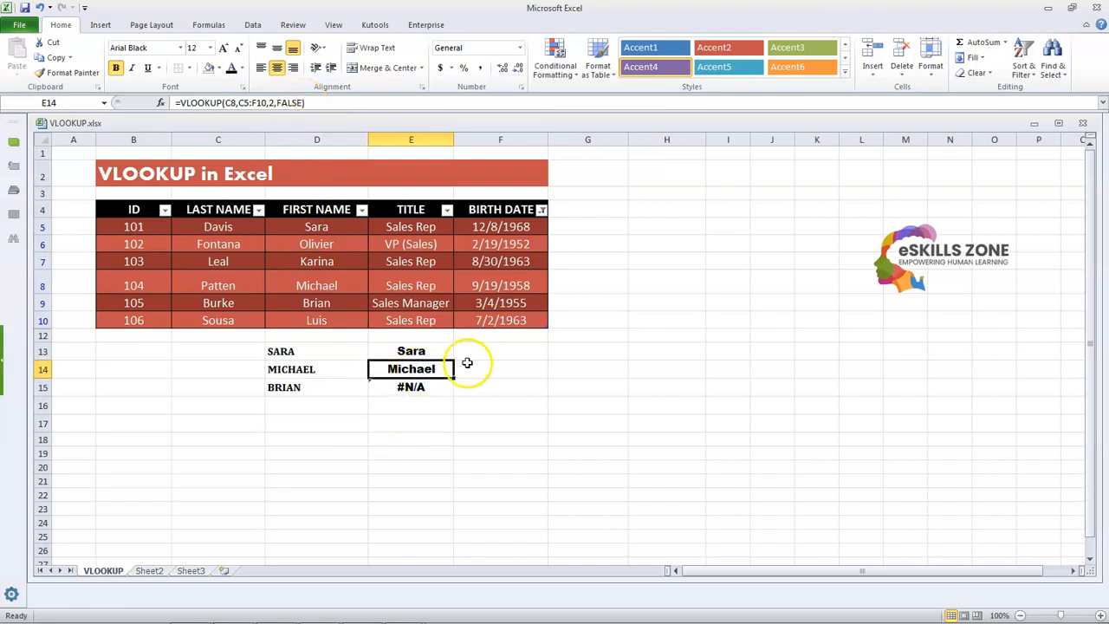
{"action": "left_click", "coordinate": [302, 103]}
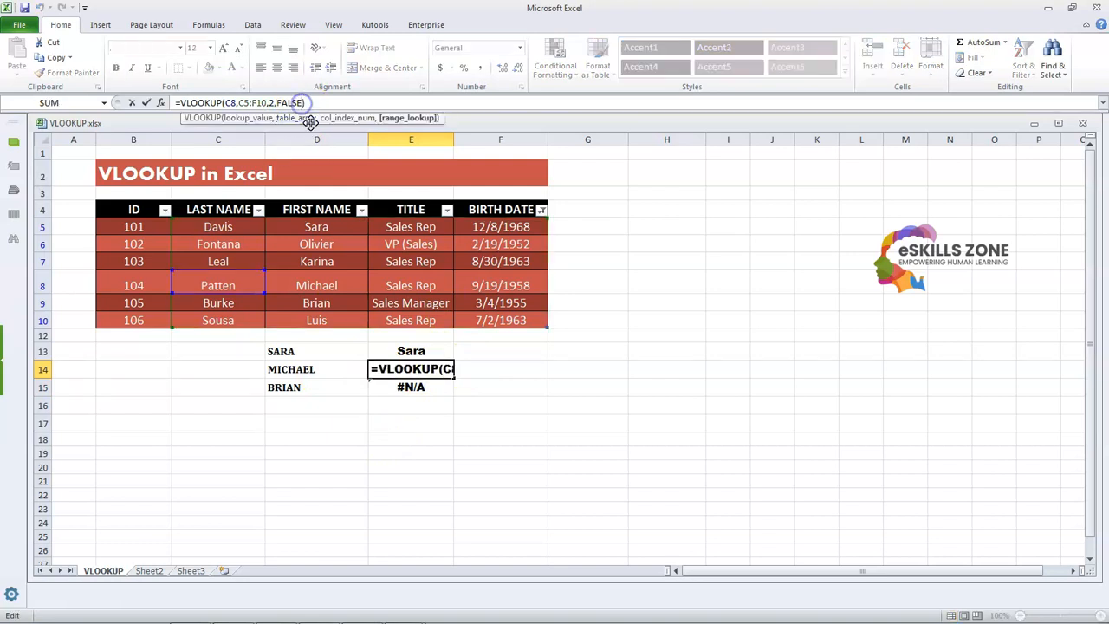
{"action": "key", "text": "BackSpace"}
{"action": "key", "text": "BackSpace"}
{"action": "key", "text": "BackSpace"}
{"action": "key", "text": "BackSpace"}
{"action": "key", "text": "BackSpace"}
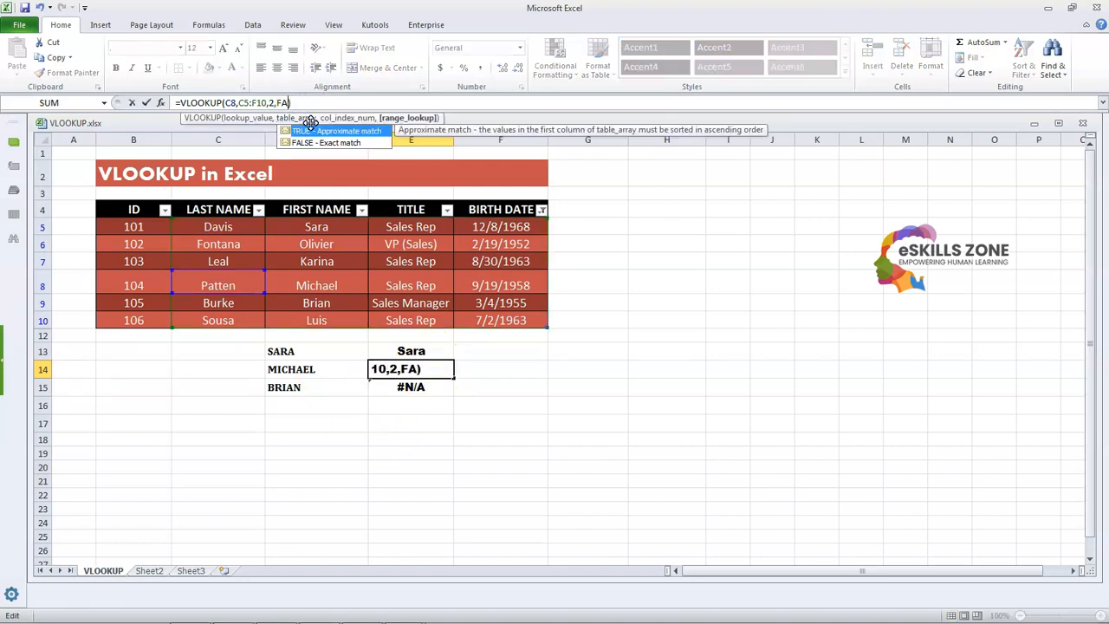
{"action": "type", "text": "TRUE"}
{"action": "key", "text": "Return"}
{"action": "key", "text": "Up"}
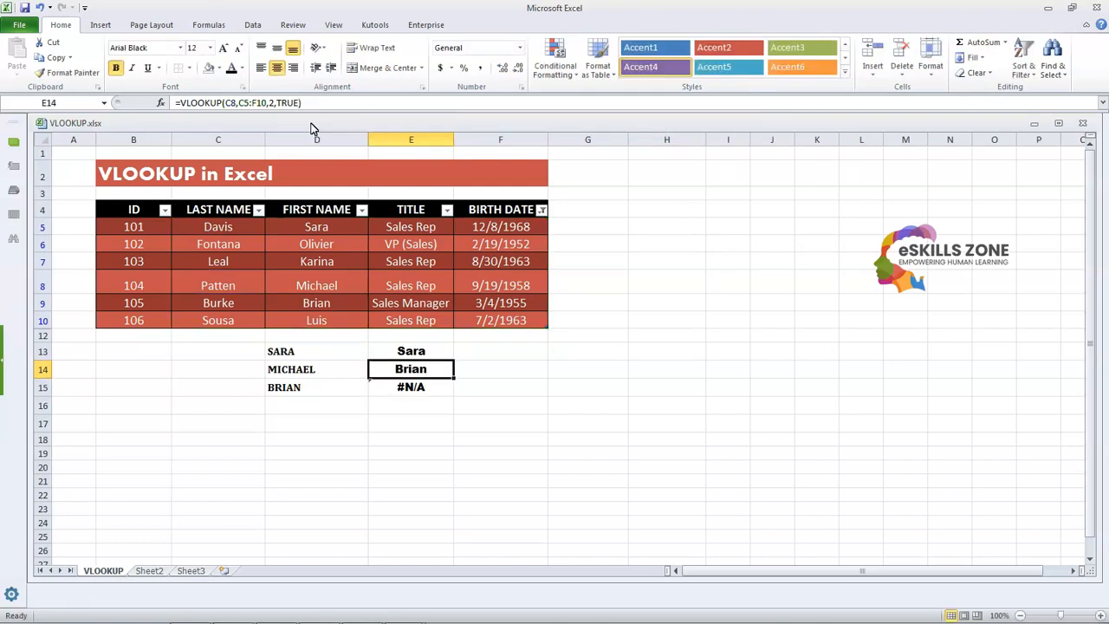
{"action": "key", "text": "Right"}
{"action": "key", "text": "Left"}
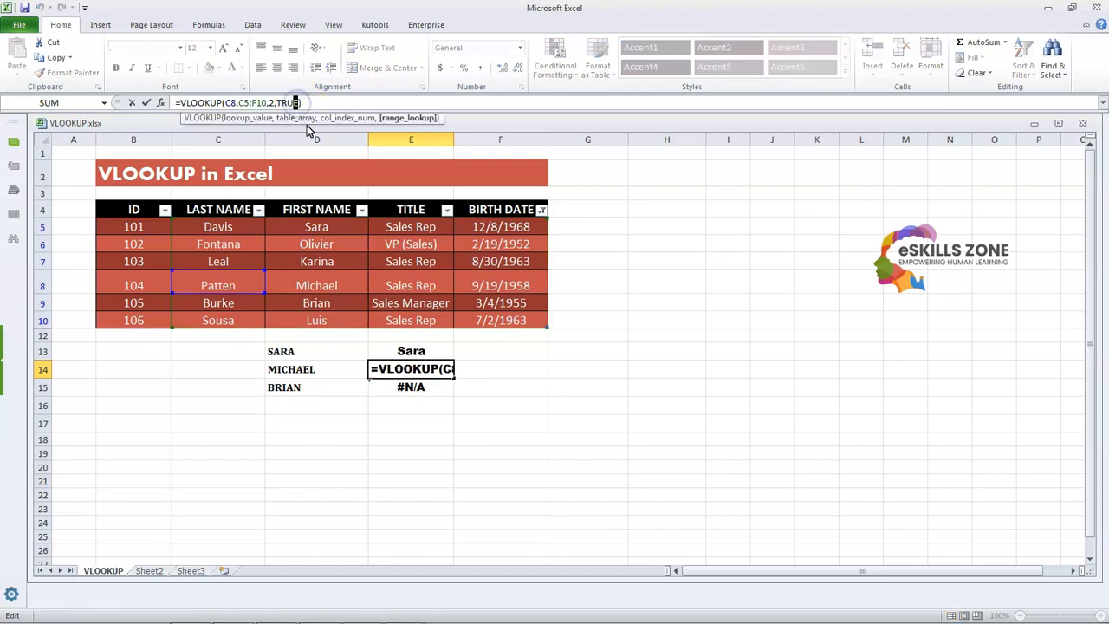
Restore the range lookup argument of the E14 formula to FALSE for an exact match
{"action": "key", "text": "BackSpace"}
{"action": "key", "text": "BackSpace"}
{"action": "key", "text": "BackSpace"}
{"action": "key", "text": "BackSpace"}
{"action": "type", "text": "FALSE"}
{"action": "key", "text": "Return"}
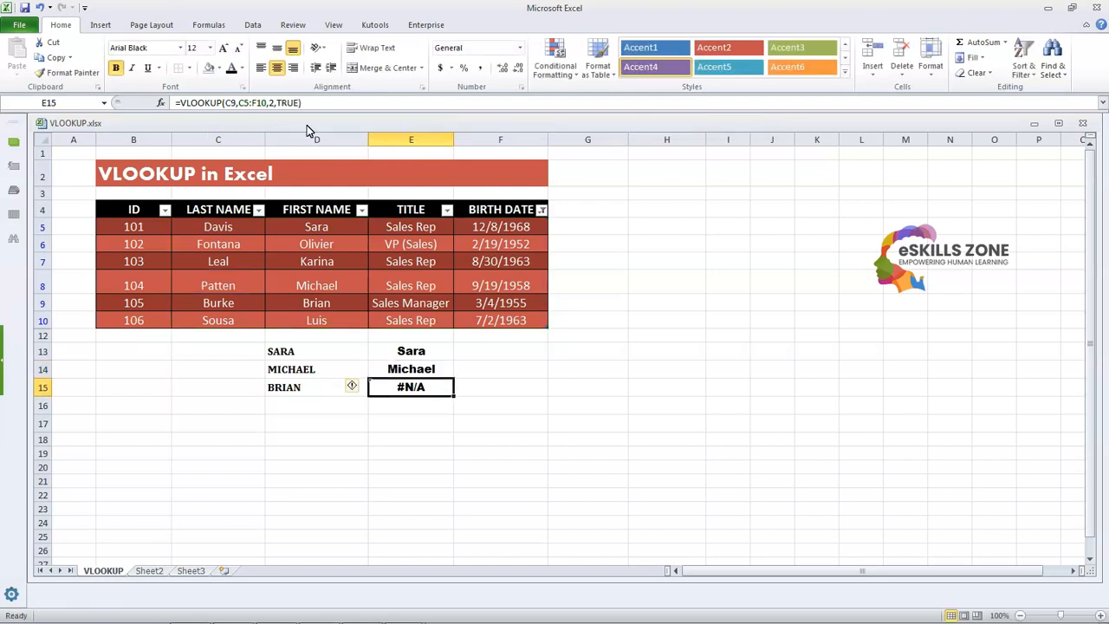